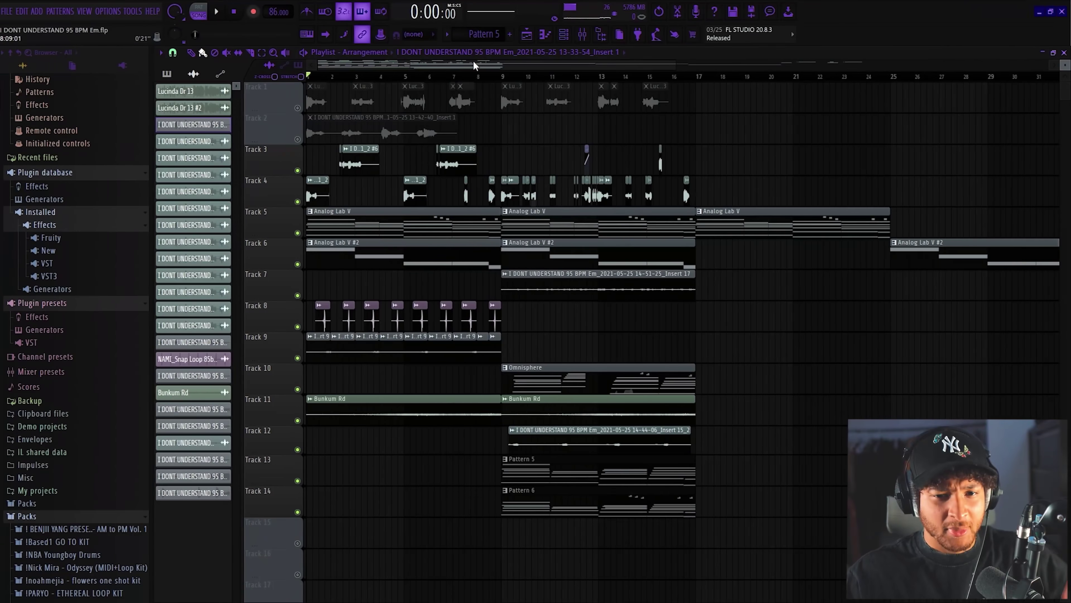
Open the 13-33-54 vocal recording in the Edison audio editor, select its opening phrase and play it
{"action": "left_click_drag", "start_coordinate": [708, 506], "coordinate": [533, 440]}
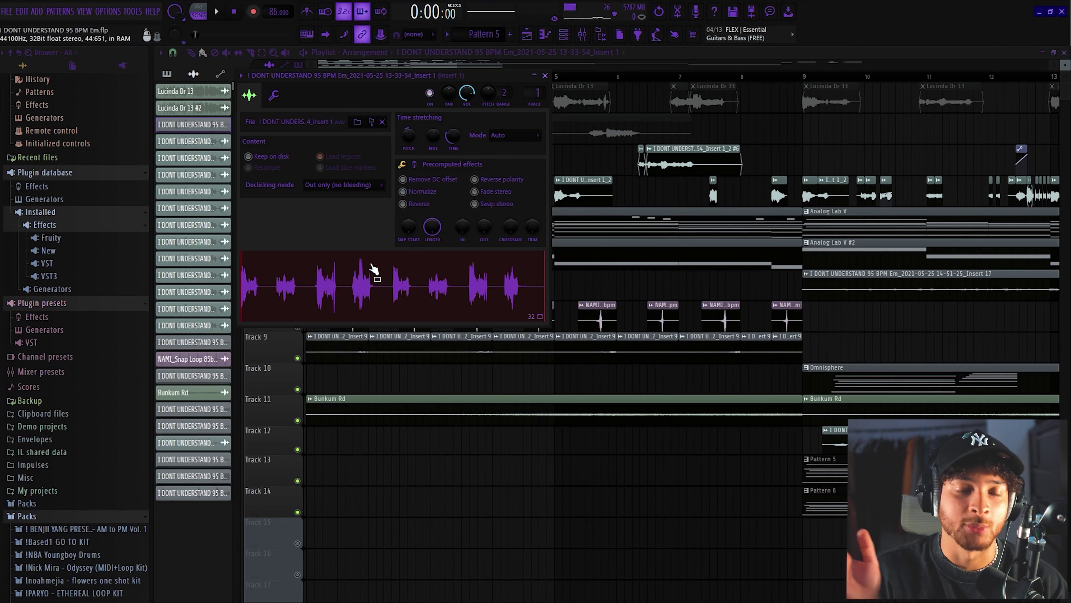
{"action": "right_click", "coordinate": [374, 269]}
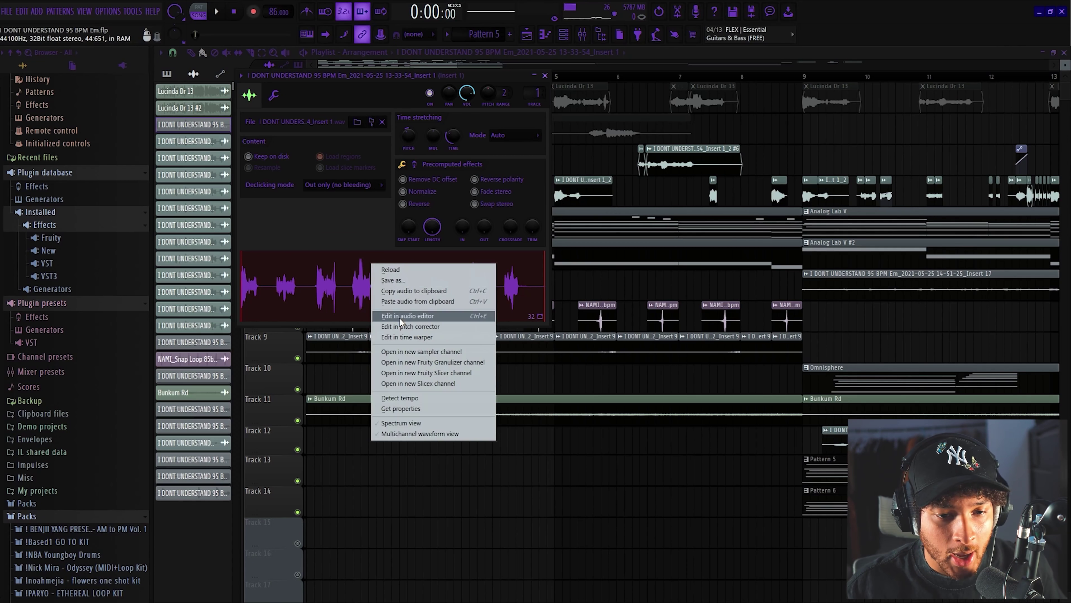
{"action": "left_click", "coordinate": [382, 315]}
{"action": "scroll", "coordinate": [298, 362], "scroll_direction": "up", "scroll_amount": 2}
{"action": "left_click_drag", "start_coordinate": [328, 361], "coordinate": [318, 362]}
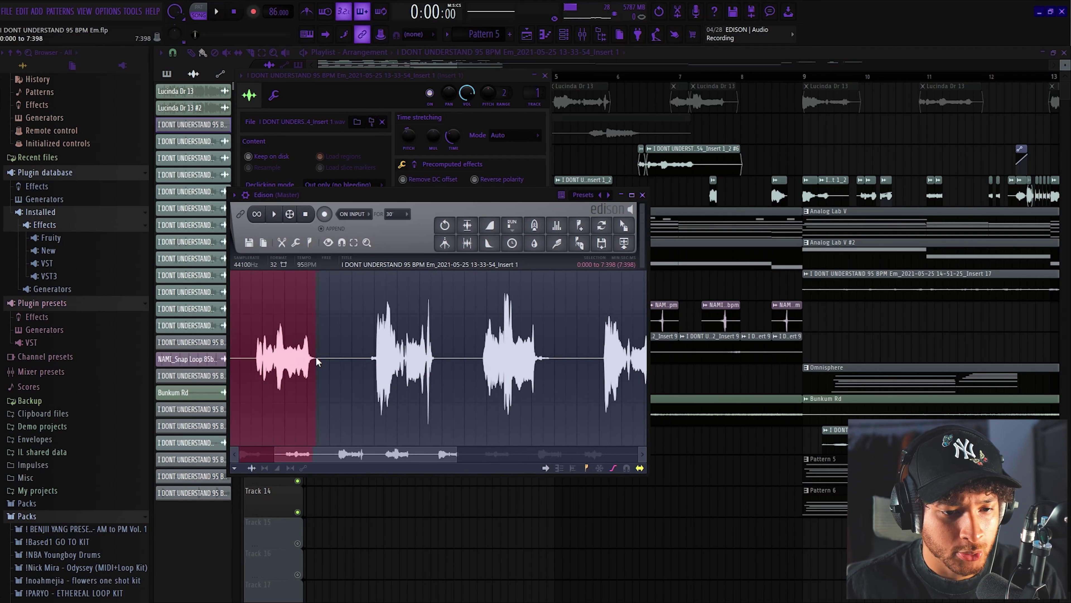
{"action": "scroll", "coordinate": [315, 350], "scroll_direction": "down", "scroll_amount": 3}
{"action": "key", "text": "space"}
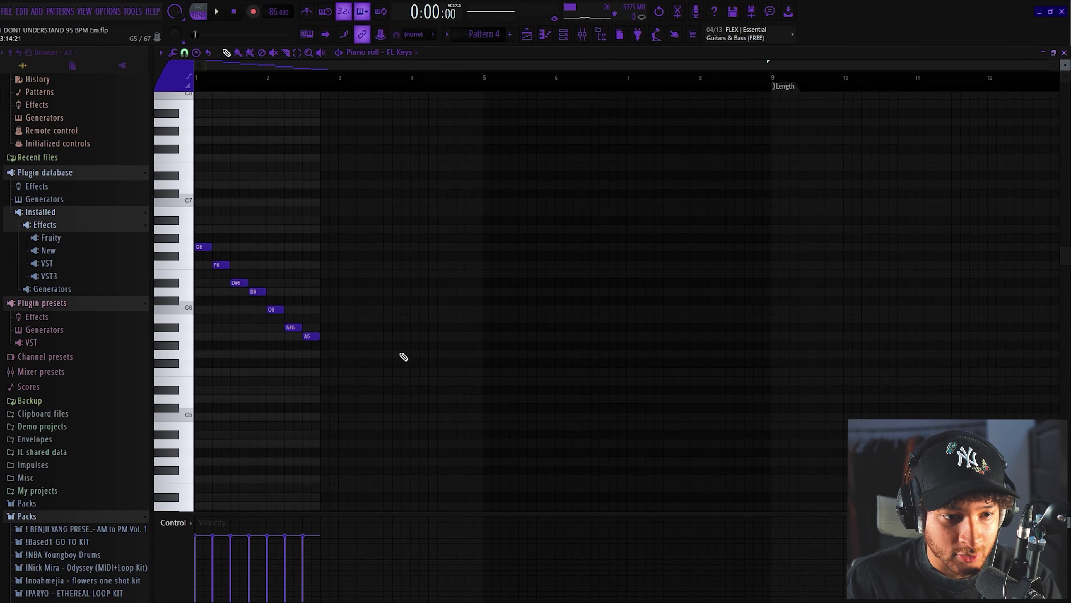
View the 13-42-40 vocal recording in the Edison audio editor and close the editor
{"action": "left_click_drag", "start_coordinate": [401, 354], "coordinate": [194, 224]}
{"action": "scroll", "coordinate": [241, 302], "scroll_direction": "up", "scroll_amount": 3}
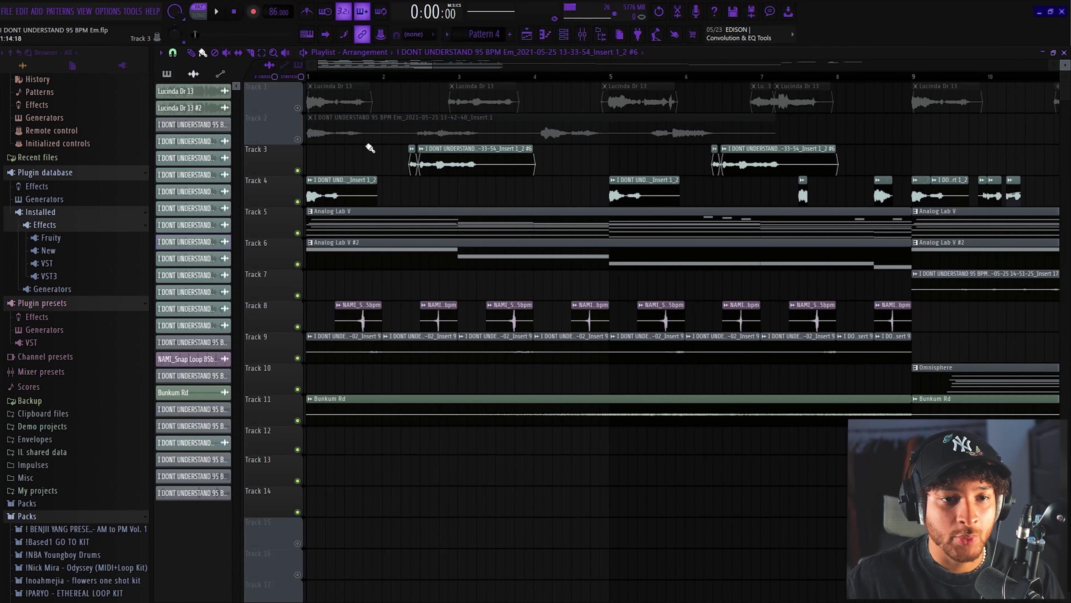
{"action": "left_click", "coordinate": [355, 445]}
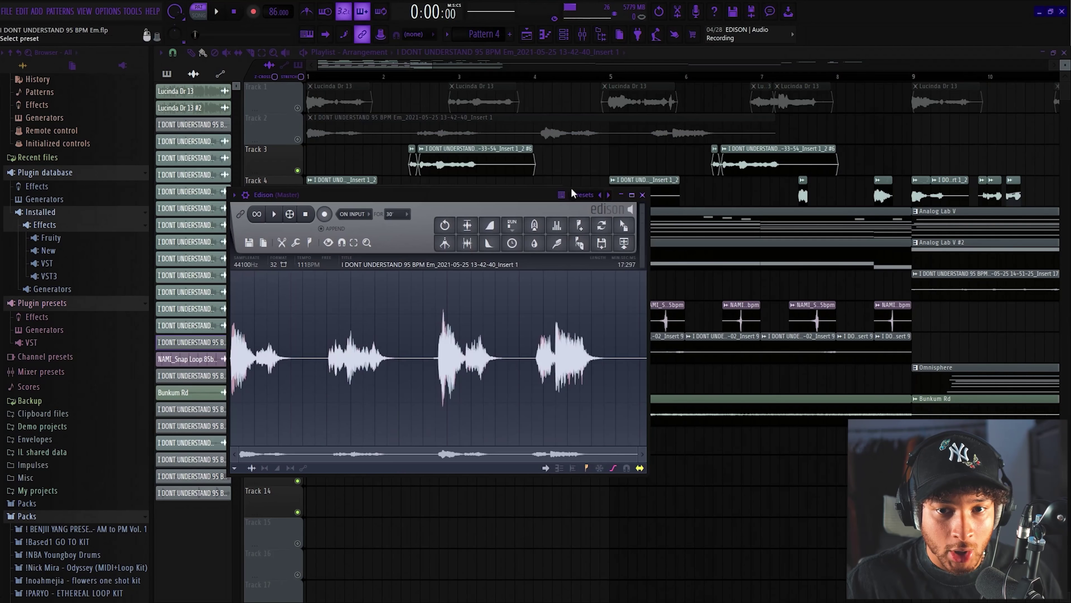
{"action": "left_click", "coordinate": [642, 194]}
Open the sample of the first long vocal clip on Track 3 for editing
{"action": "double_click", "coordinate": [478, 165]}
{"action": "right_click", "coordinate": [361, 349]}
{"action": "left_click", "coordinate": [386, 401]}
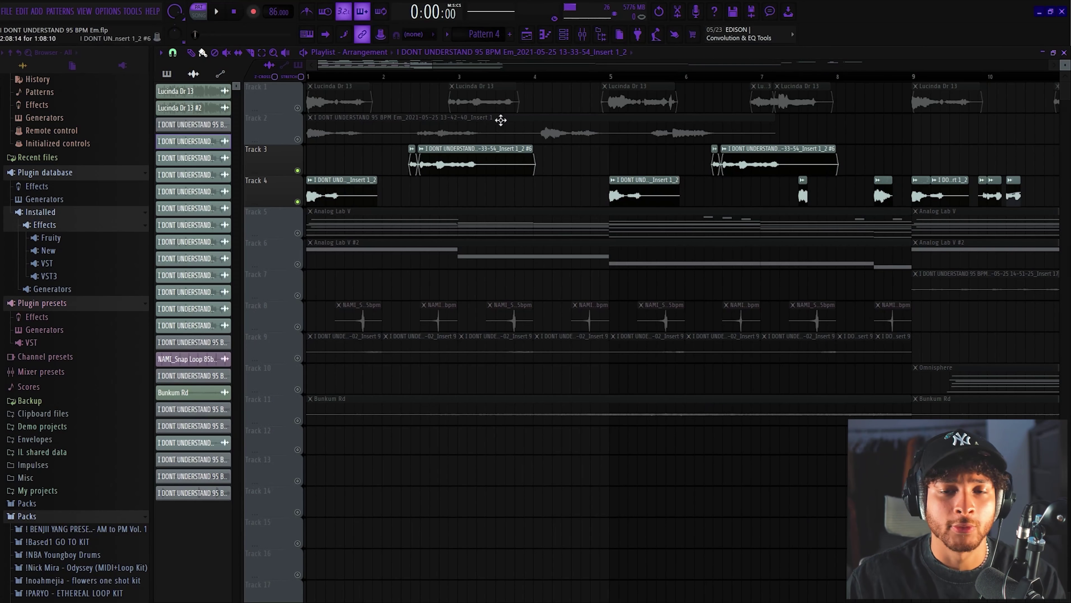
Inspect Little AlterBoy and both FabFilter Pro-Q 2 equalizers on mixer Insert 1, playing the vocals to check the band-pass curve
{"action": "left_click", "coordinate": [583, 34]}
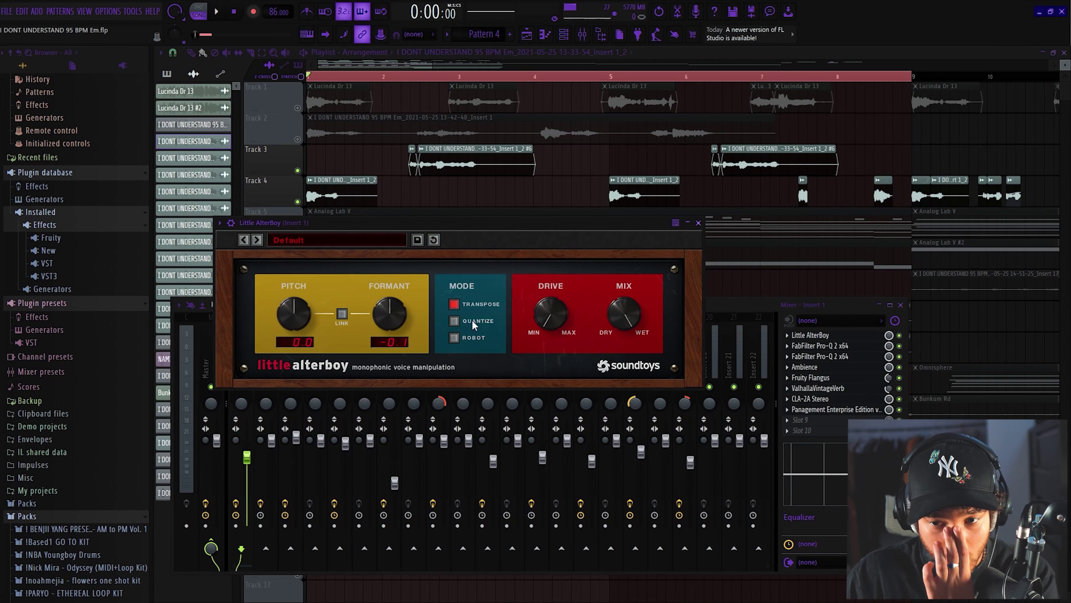
{"action": "left_click", "coordinate": [834, 348]}
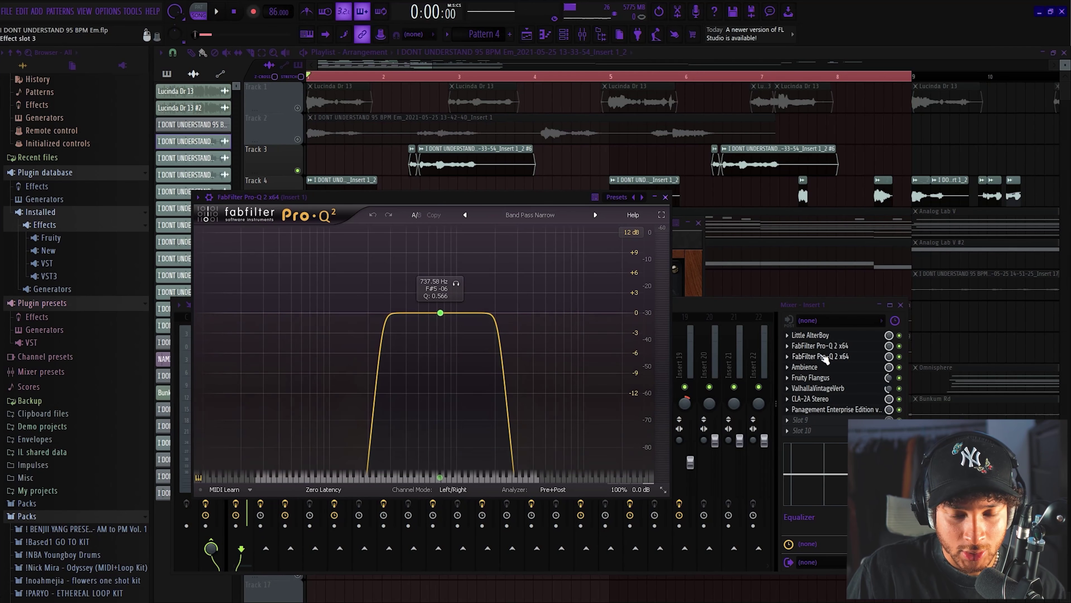
{"action": "key", "text": "space"}
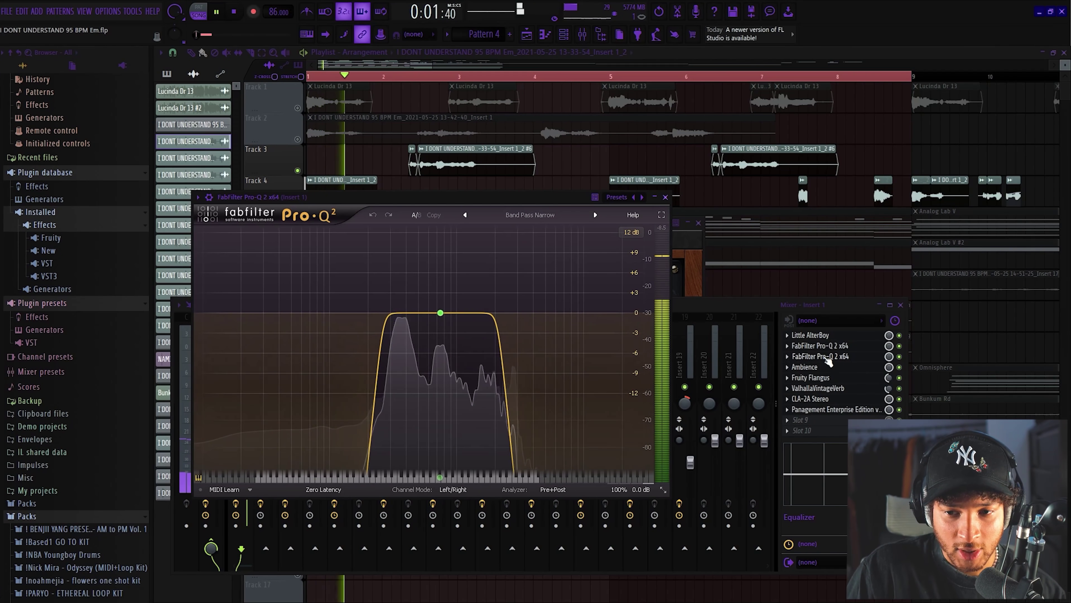
{"action": "left_click", "coordinate": [848, 358]}
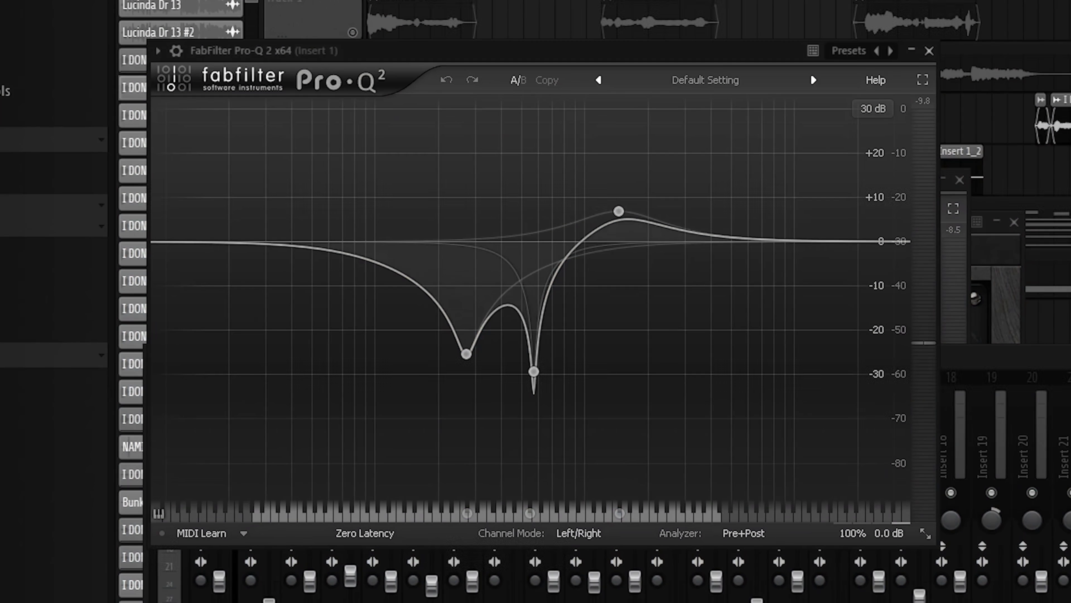
Inspect the Ambience, Fruity Flangus and ValhallaVintageVerb effects on mixer Insert 1
{"action": "left_click", "coordinate": [805, 367]}
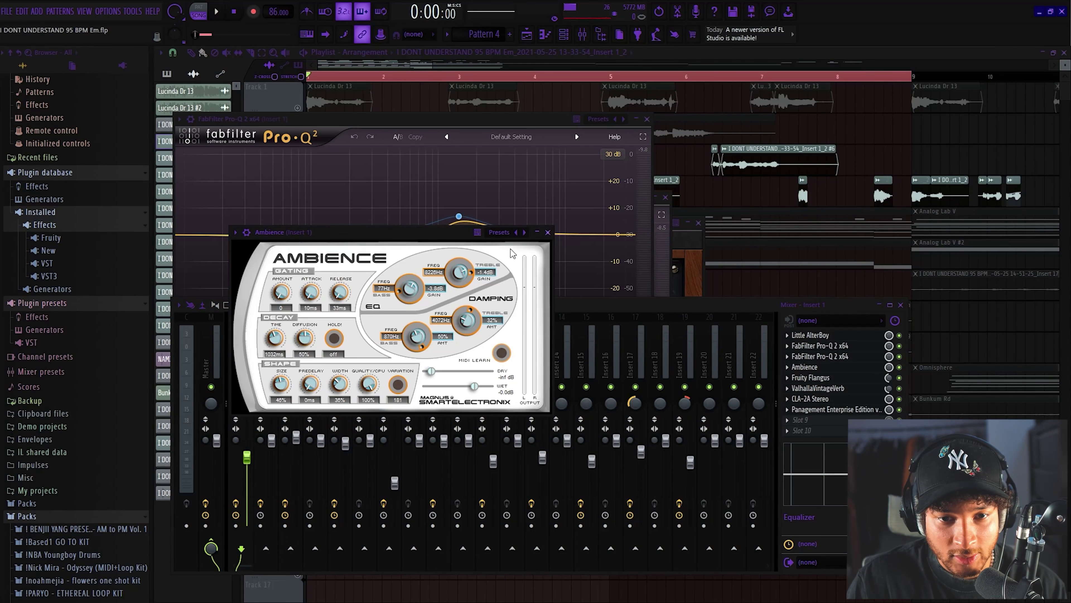
{"action": "left_click_drag", "start_coordinate": [389, 228], "coordinate": [458, 231]}
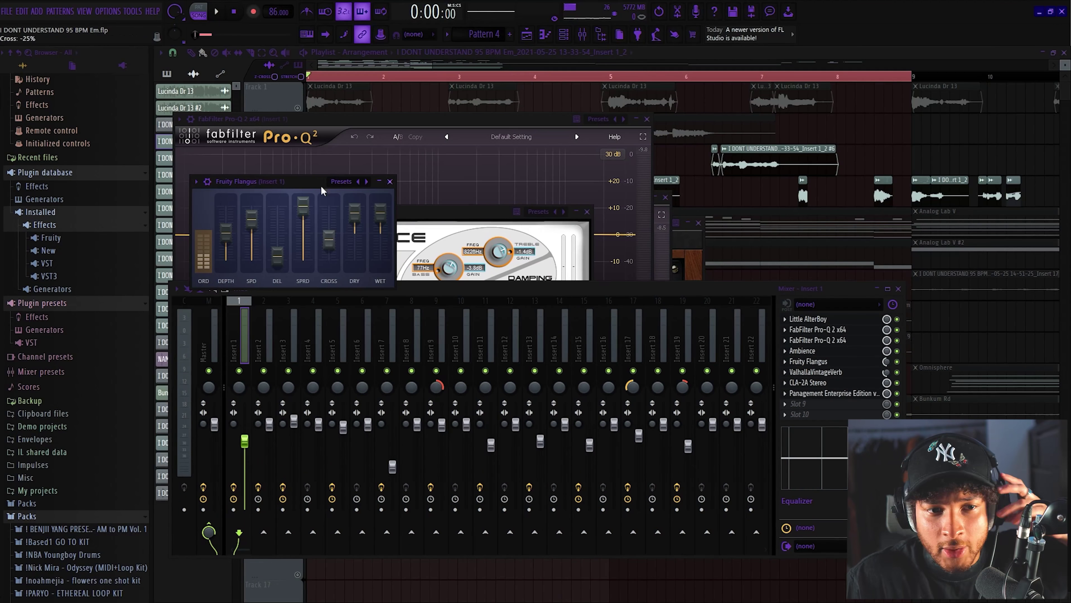
{"action": "left_click_drag", "start_coordinate": [294, 186], "coordinate": [304, 183]}
{"action": "left_click", "coordinate": [816, 372]}
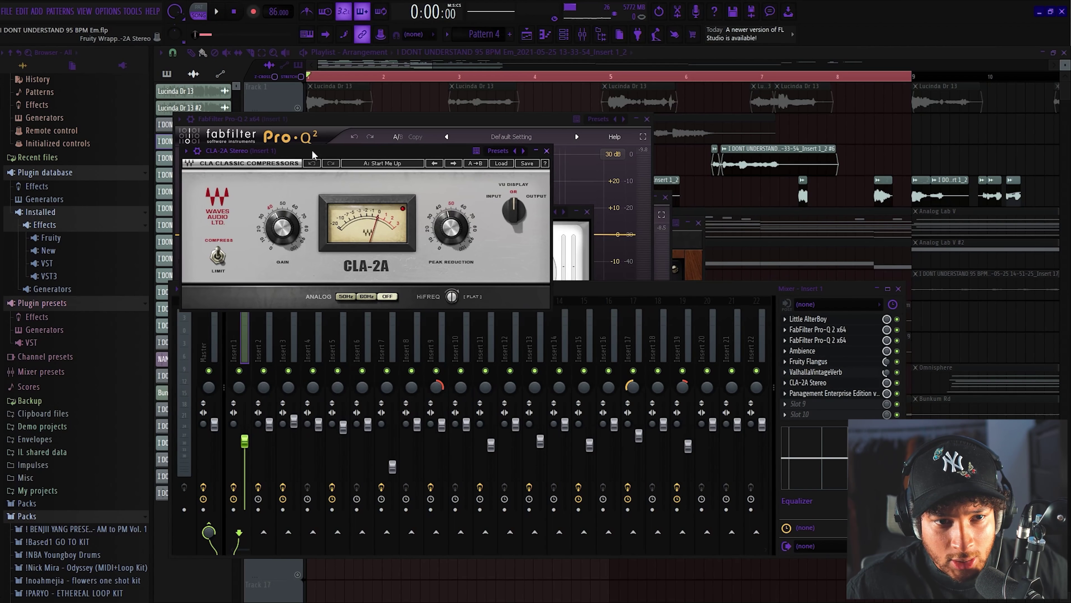
Inspect the CLA-2A Stereo and Panagement effects on mixer Insert 1 and play back the processed vocals
{"action": "left_click_drag", "start_coordinate": [312, 153], "coordinate": [310, 153]}
{"action": "left_click", "coordinate": [792, 393]}
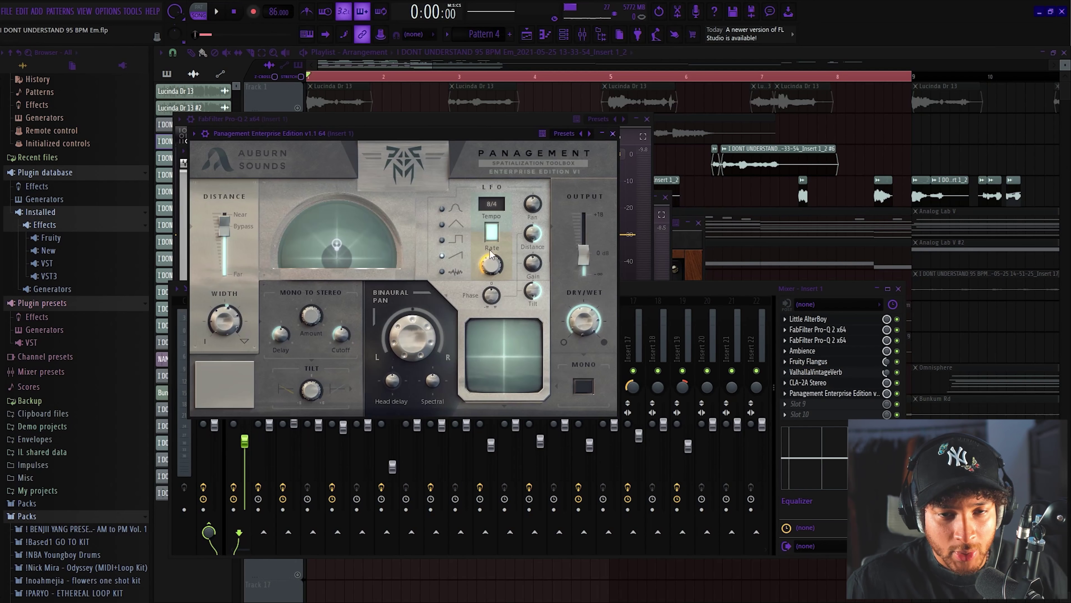
{"action": "left_click_drag", "start_coordinate": [400, 140], "coordinate": [386, 140]}
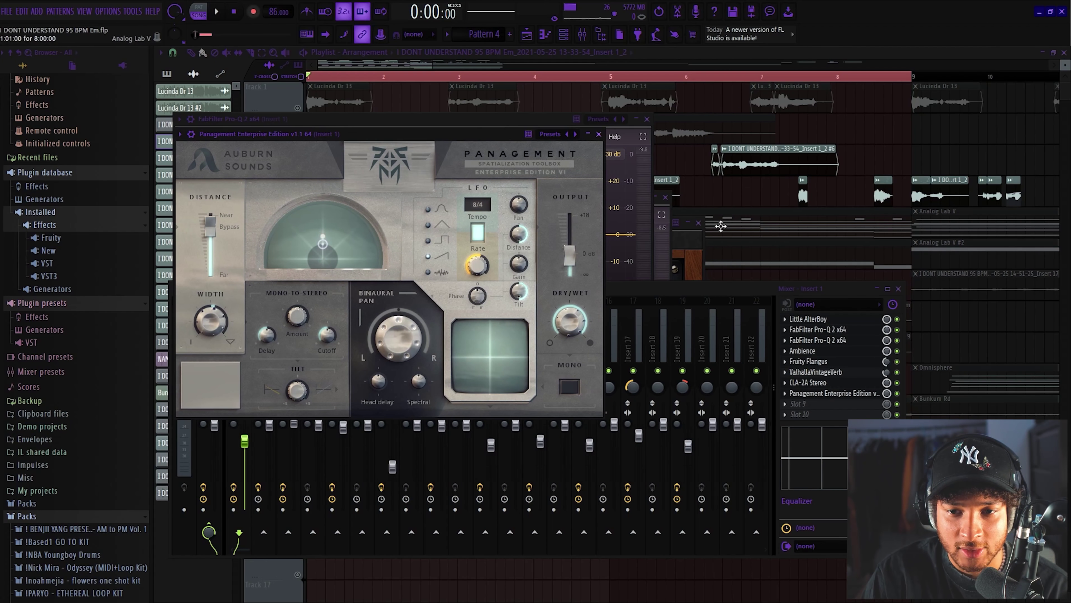
{"action": "key", "text": "space"}
{"action": "right_click", "coordinate": [712, 195]}
Locate the Save mixer track state as option for Insert 1's effect chain
{"action": "left_click", "coordinate": [584, 34]}
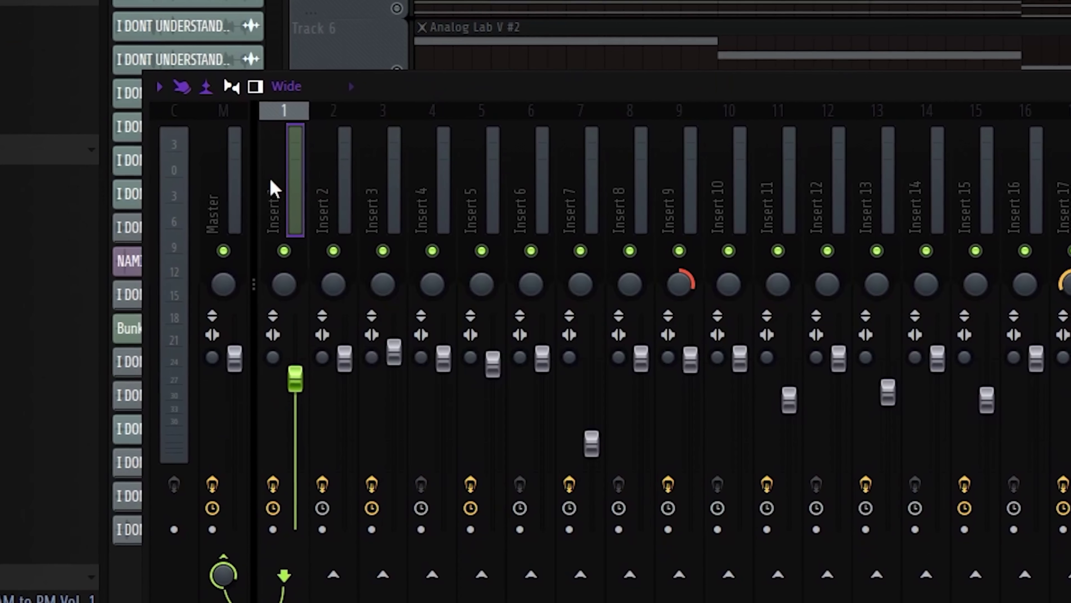
{"action": "right_click", "coordinate": [280, 186]}
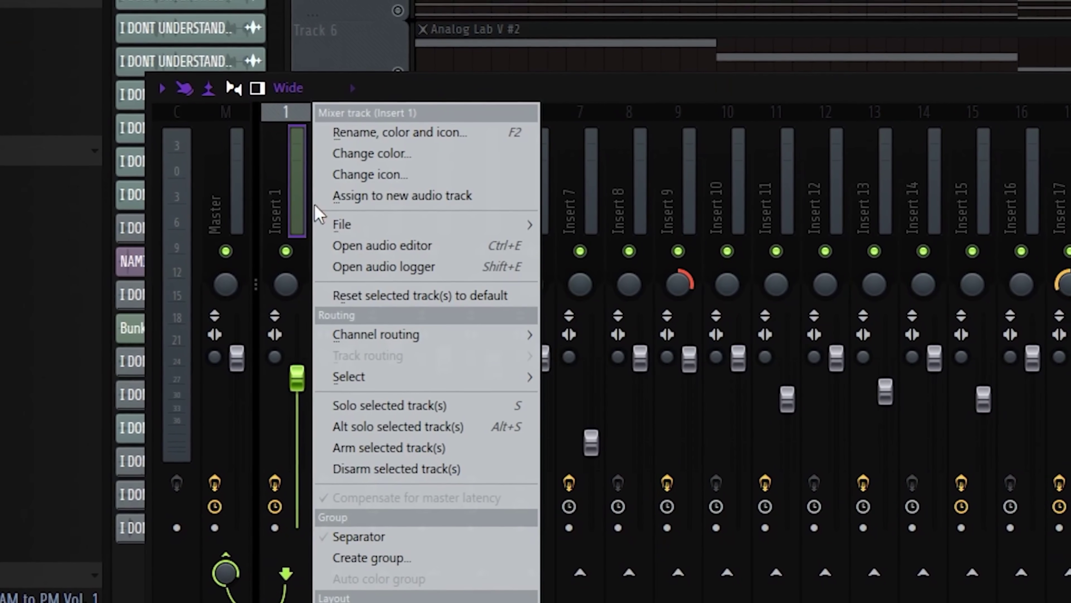
{"action": "mouse_move", "coordinate": [352, 228]}
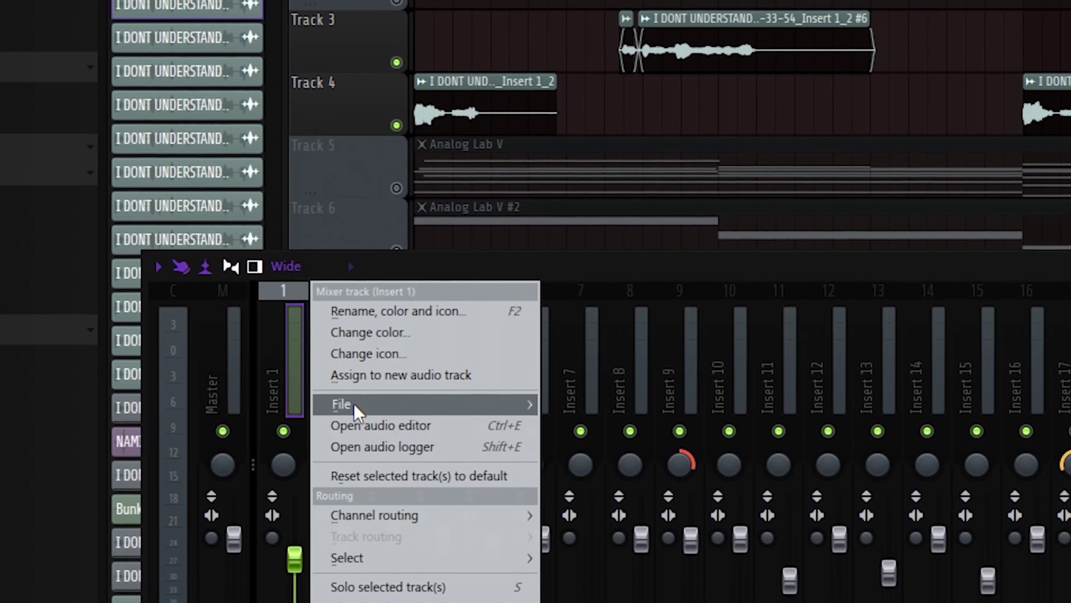
{"action": "mouse_move", "coordinate": [341, 387]}
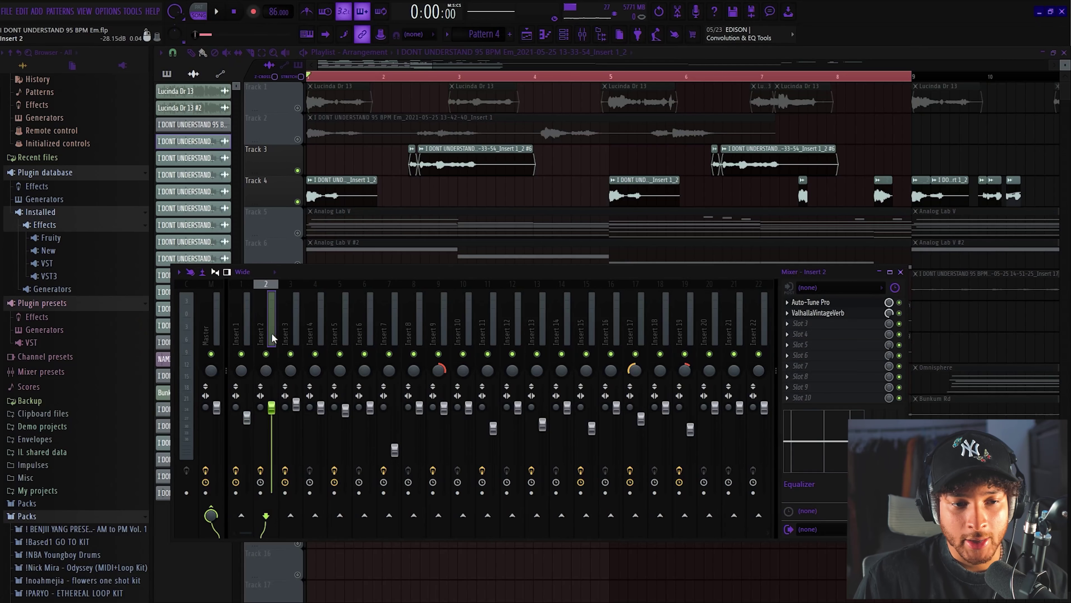
{"action": "right_click", "coordinate": [252, 334]}
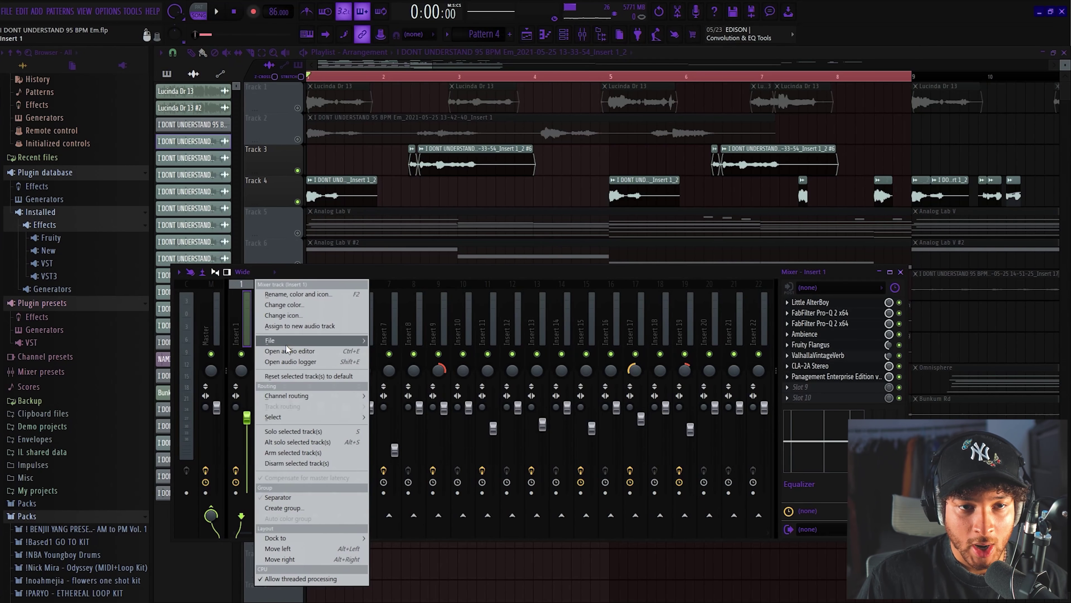
{"action": "mouse_move", "coordinate": [287, 340]}
{"action": "left_click_drag", "start_coordinate": [403, 29], "coordinate": [499, 190]}
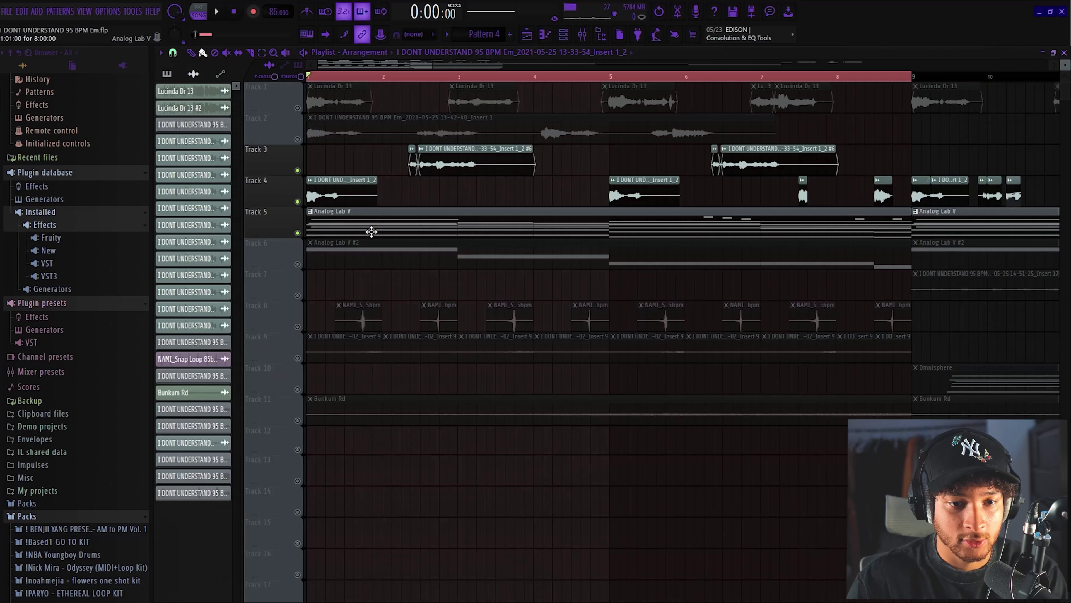
Open the Analog Lab V pattern on Track 5 in the piano roll and play through its chords
{"action": "double_click", "coordinate": [370, 233]}
{"action": "scroll", "coordinate": [371, 215], "scroll_direction": "down", "scroll_amount": 5}
{"action": "scroll", "coordinate": [361, 197], "scroll_direction": "up", "scroll_amount": 2}
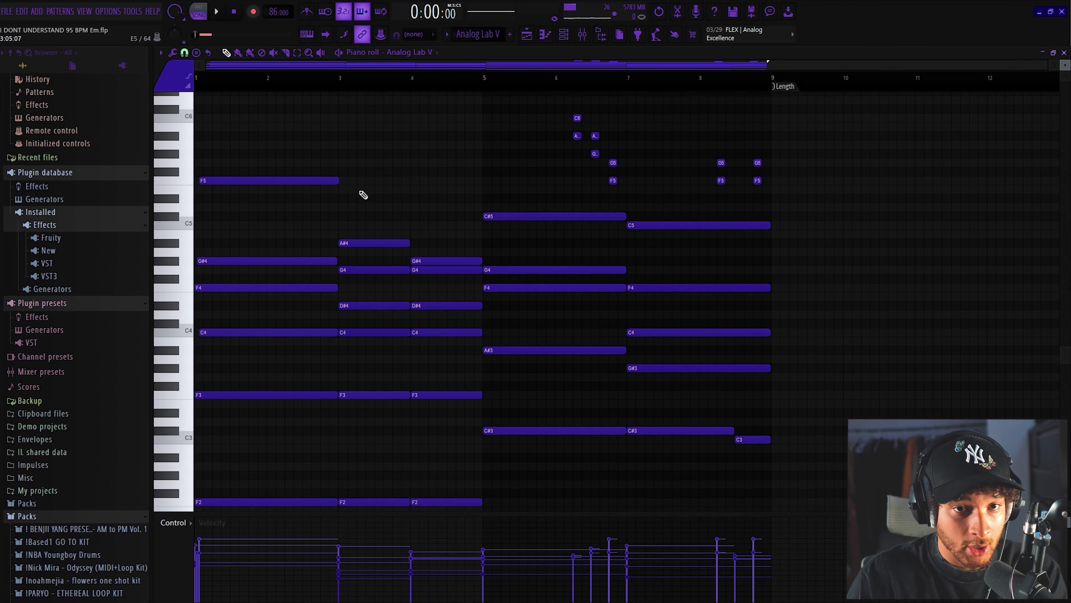
{"action": "scroll", "coordinate": [350, 194], "scroll_direction": "down", "scroll_amount": 2}
{"action": "scroll", "coordinate": [369, 244], "scroll_direction": "up", "scroll_amount": 1}
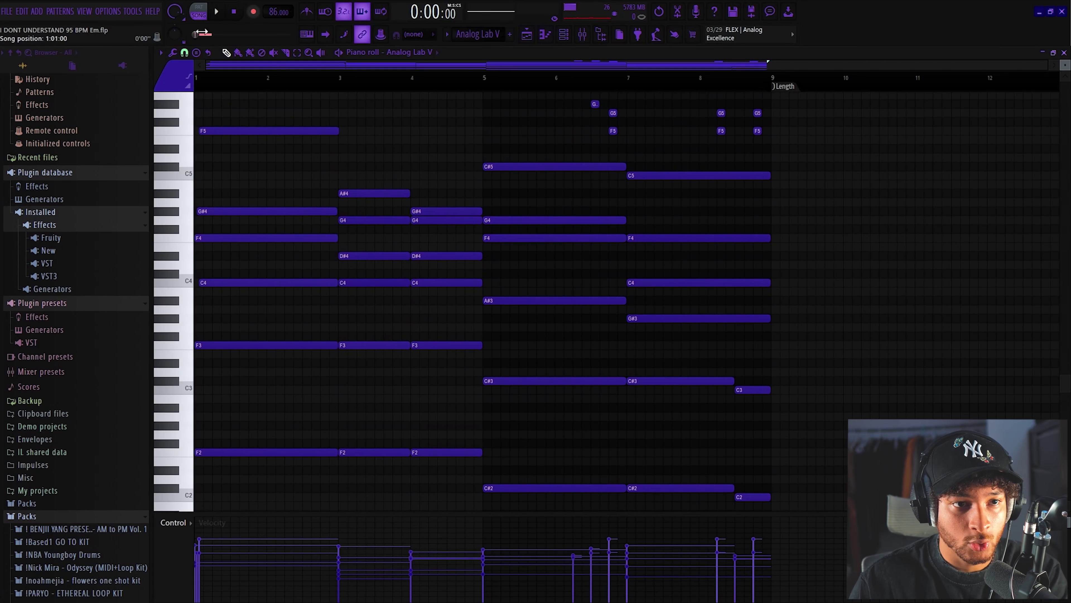
{"action": "key", "text": "space"}
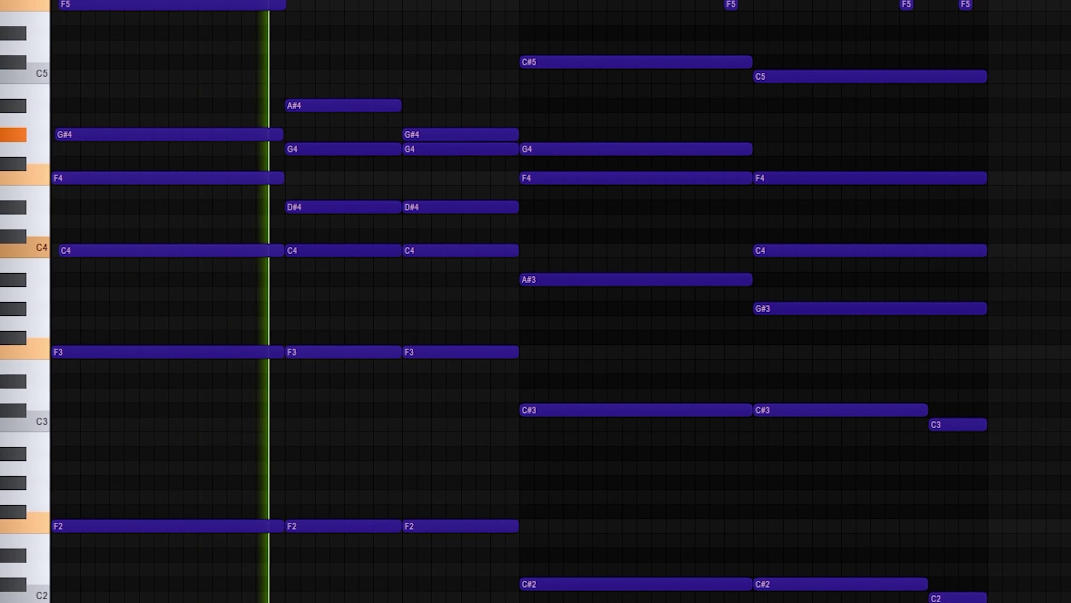
{"action": "scroll", "coordinate": [559, 275], "scroll_direction": "down", "scroll_amount": 1}
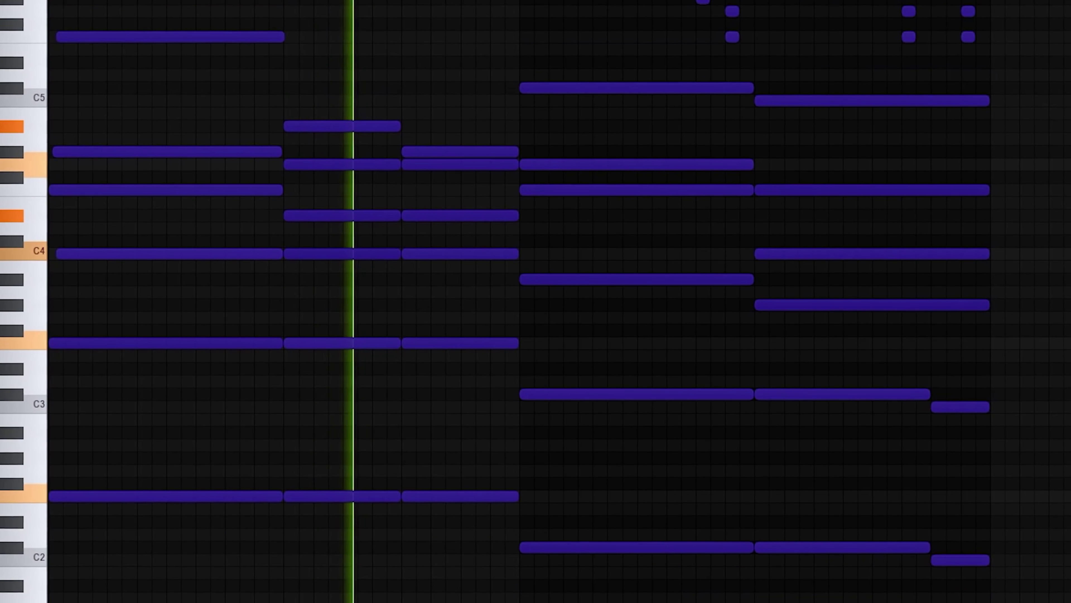
{"action": "scroll", "coordinate": [559, 275], "scroll_direction": "up", "scroll_amount": 1}
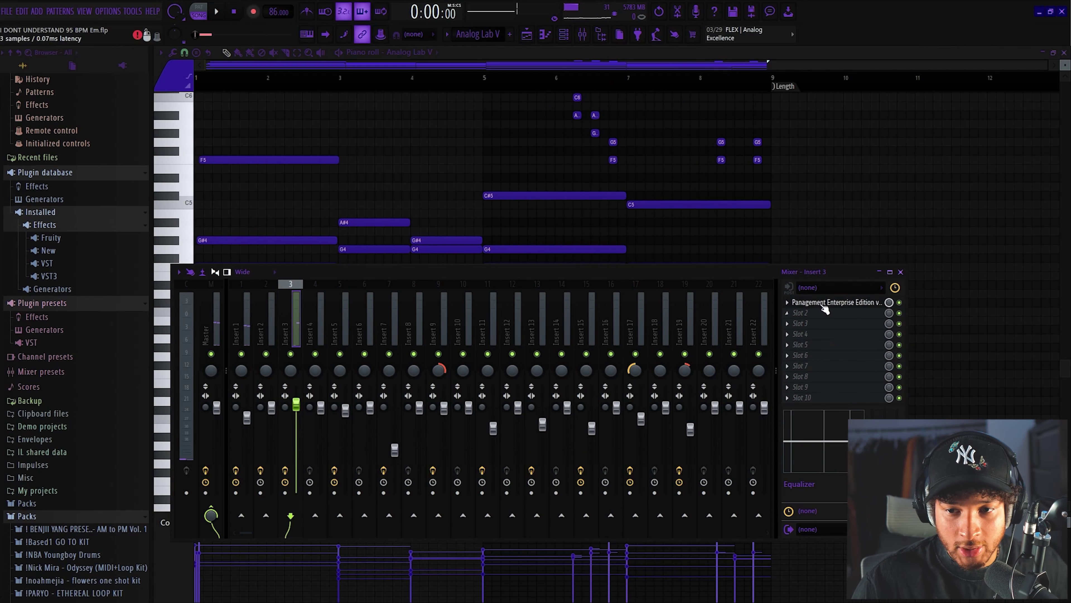
View the Panagement effect on mixer Insert 3 and reopen the Track 5 chord pattern from the playlist
{"action": "left_click", "coordinate": [823, 305]}
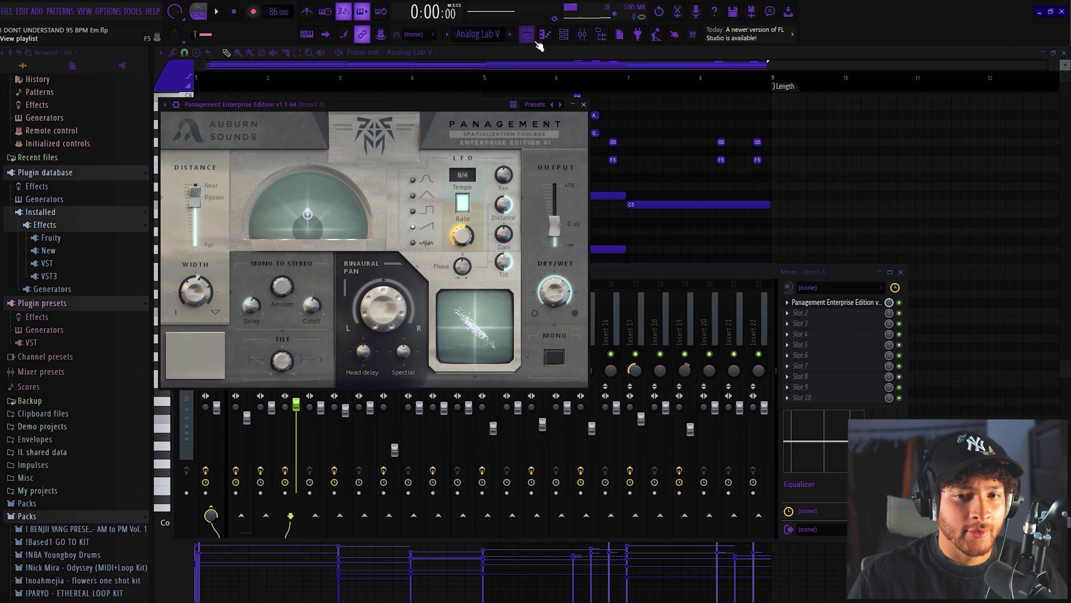
{"action": "left_click", "coordinate": [527, 35]}
{"action": "double_click", "coordinate": [406, 222]}
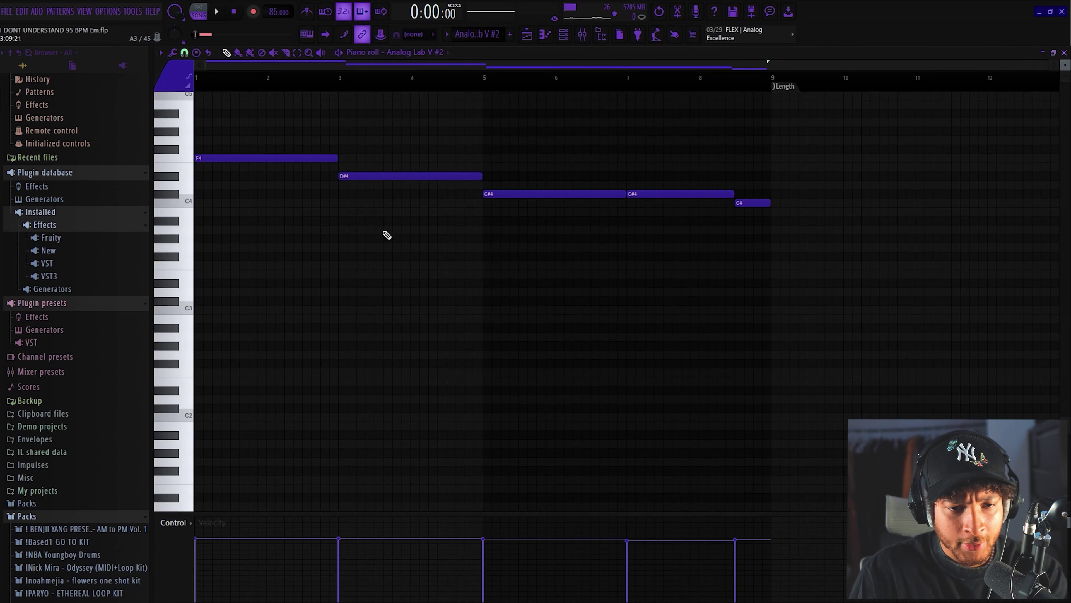
{"action": "scroll", "coordinate": [393, 181], "scroll_direction": "up", "scroll_amount": 3}
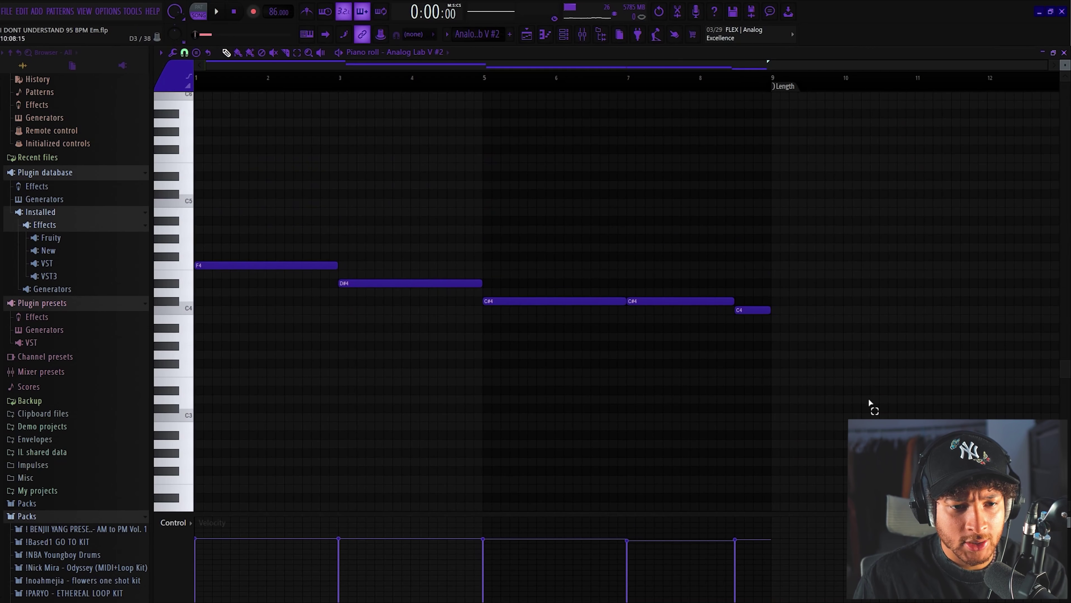
Check the effects on mixer Insert 3 and play the Analog Lab V #2 pattern in the piano roll
{"action": "left_click", "coordinate": [582, 34]}
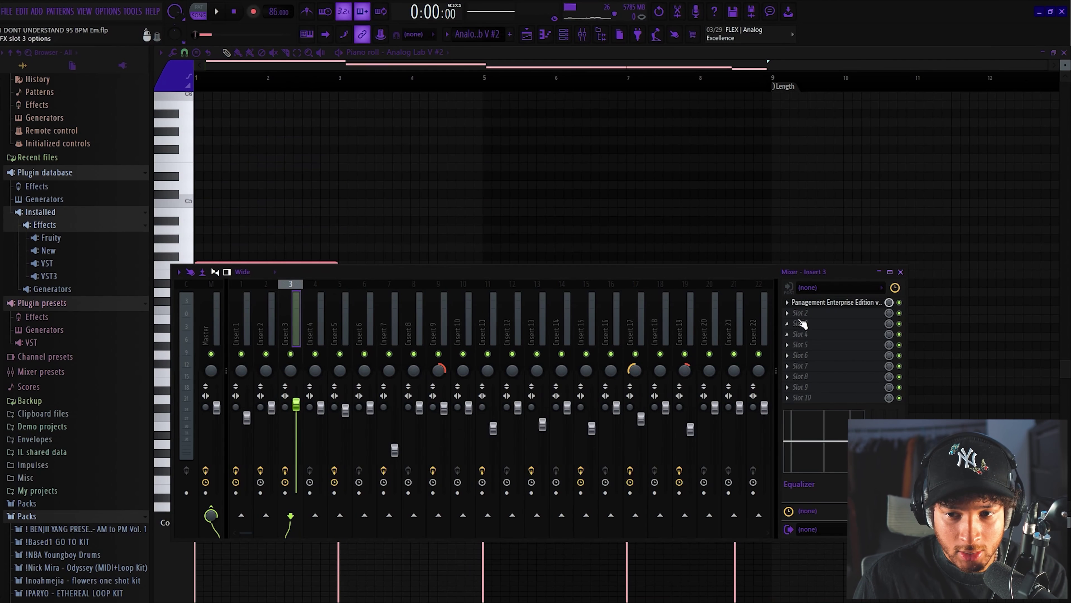
{"action": "key", "text": "space"}
{"action": "left_click", "coordinate": [629, 206]}
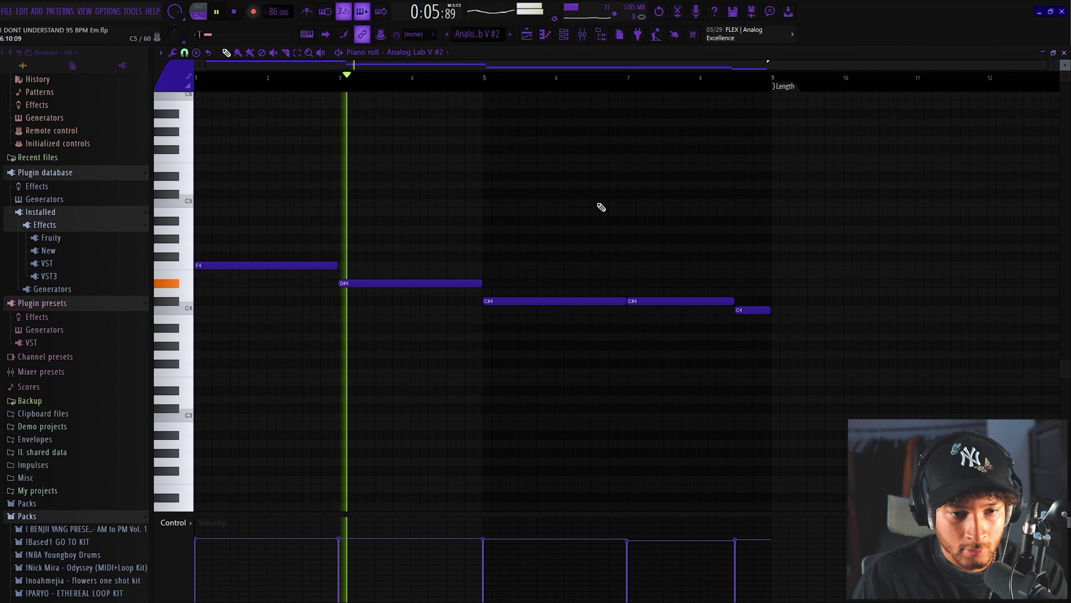
{"action": "key", "text": "space"}
Check the FabFilter Pro-Q 2 on mixer Insert 5 and replay the Analog Lab V #2 pattern
{"action": "left_click", "coordinate": [582, 38]}
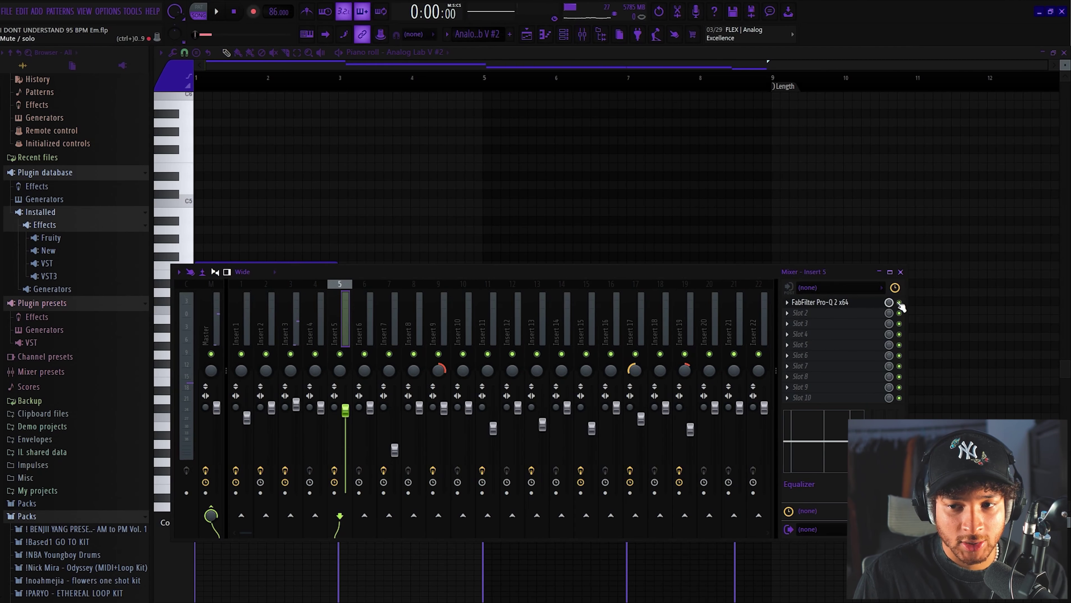
{"action": "left_click", "coordinate": [857, 307]}
{"action": "right_click", "coordinate": [515, 134]}
{"action": "key", "text": "space"}
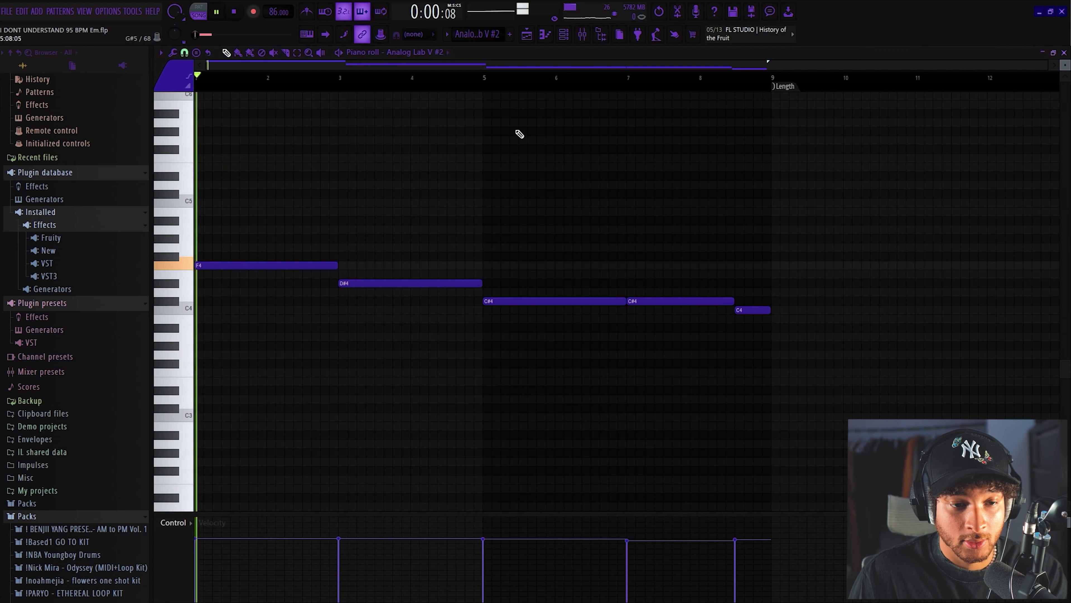
Inspect the band-pass FabFilter Pro-Q 2 and the ValhallaVintageVerb on mixer Insert 7
{"action": "left_click", "coordinate": [583, 37]}
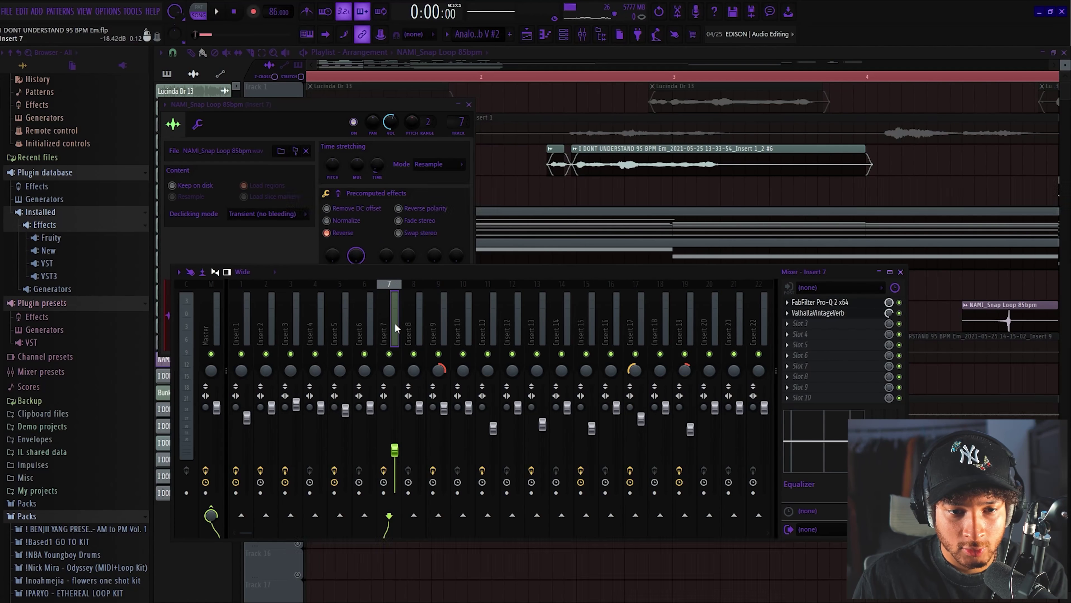
{"action": "left_click", "coordinate": [820, 302]}
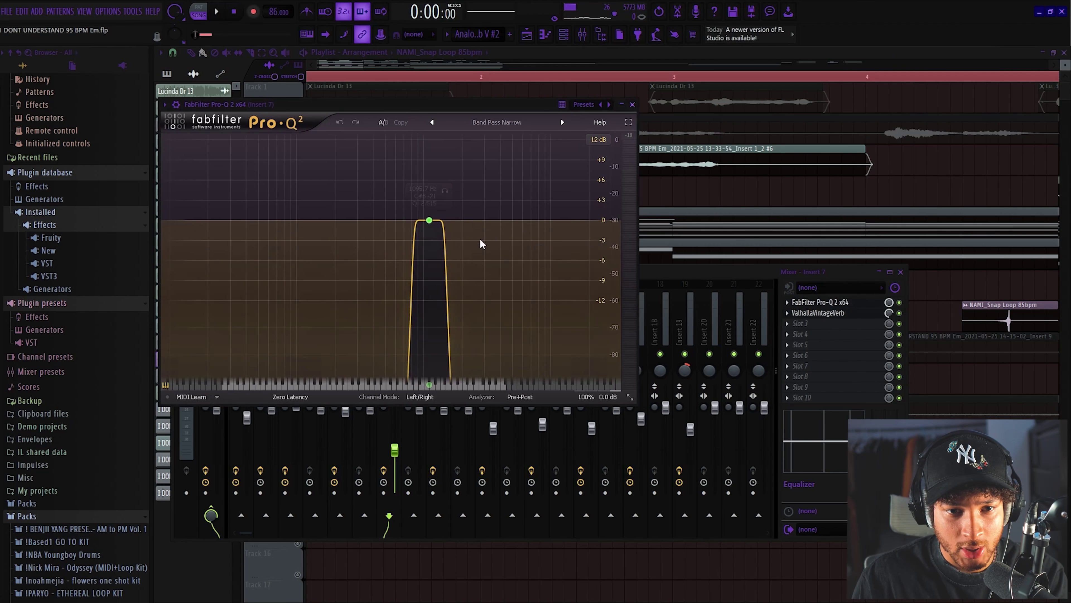
{"action": "left_click", "coordinate": [497, 123]}
{"action": "left_click", "coordinate": [429, 220]}
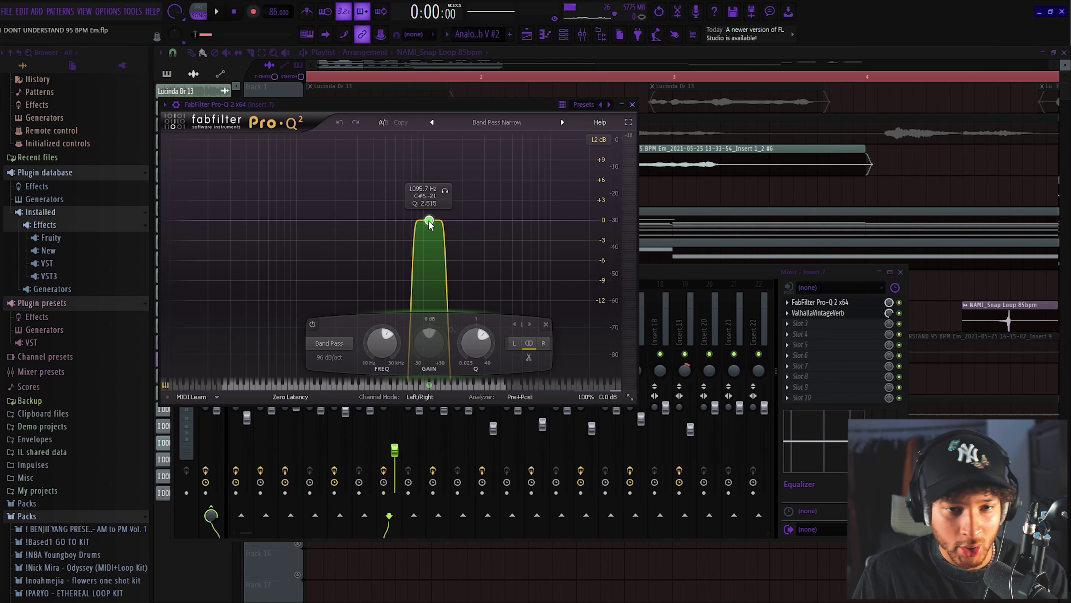
{"action": "left_click", "coordinate": [881, 314]}
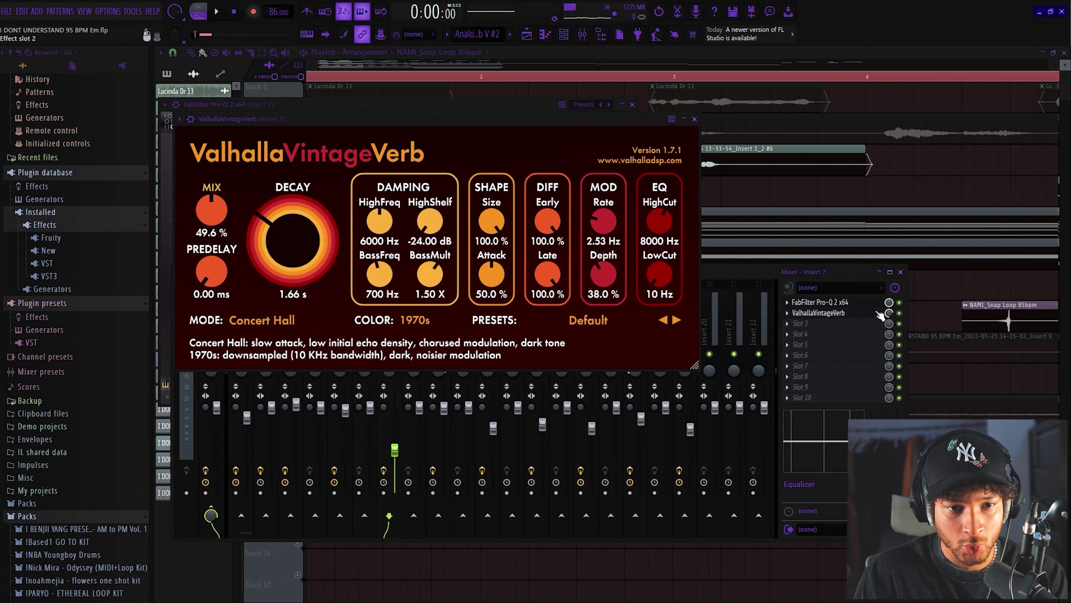
{"action": "left_click", "coordinate": [802, 192]}
Play the NAMI_Snap Loop clips on Track 8 together with the vocal and Analog Lab V layers
{"action": "double_click", "coordinate": [423, 325]}
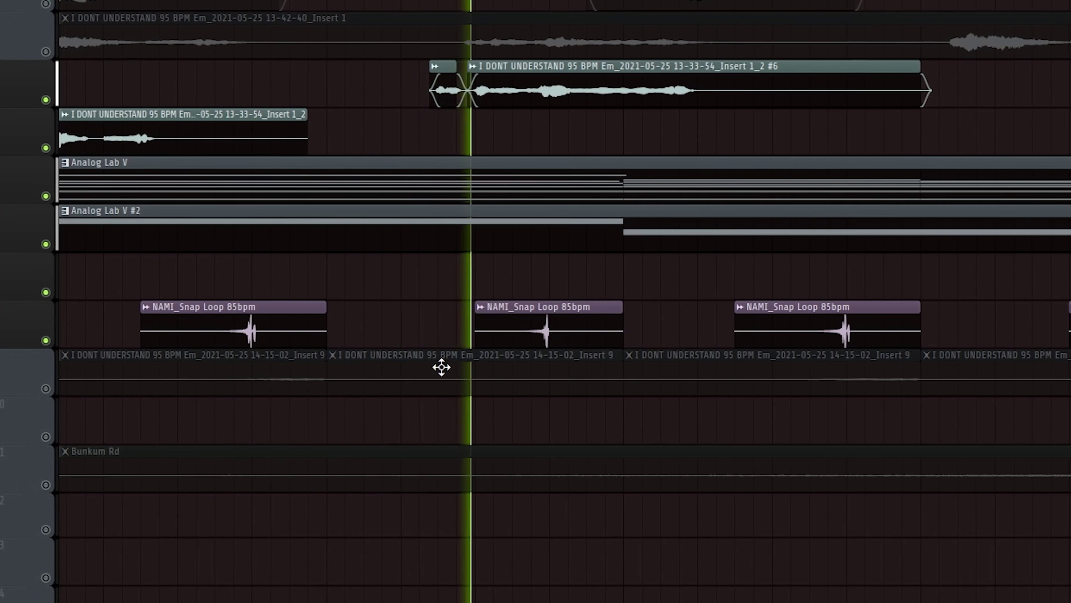
{"action": "scroll", "coordinate": [403, 328], "scroll_direction": "down", "scroll_amount": 2}
{"action": "scroll", "coordinate": [395, 328], "scroll_direction": "down", "scroll_amount": 1}
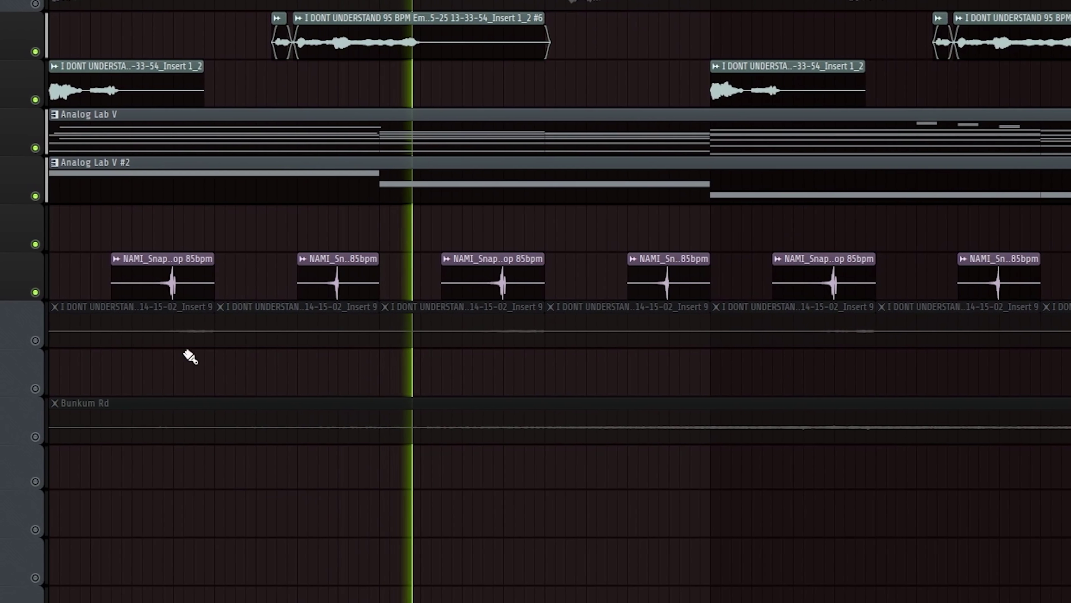
{"action": "scroll", "coordinate": [240, 396], "scroll_direction": "down", "scroll_amount": 1}
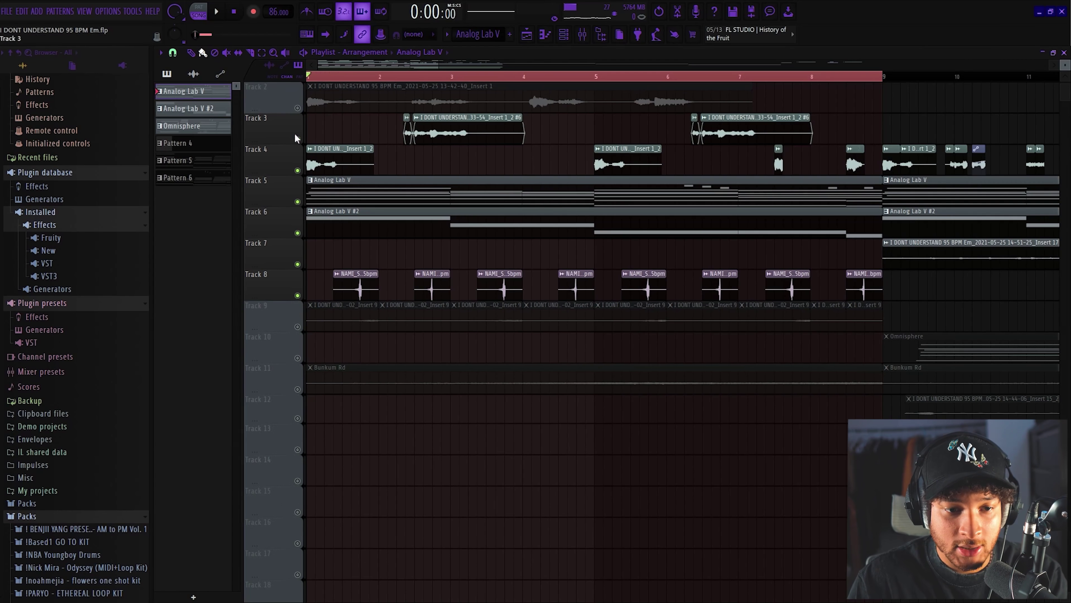
Unmute Track 9, examine its recorded clip in Edison, and check the clip's Reverse option in the sample settings
{"action": "left_click", "coordinate": [297, 326]}
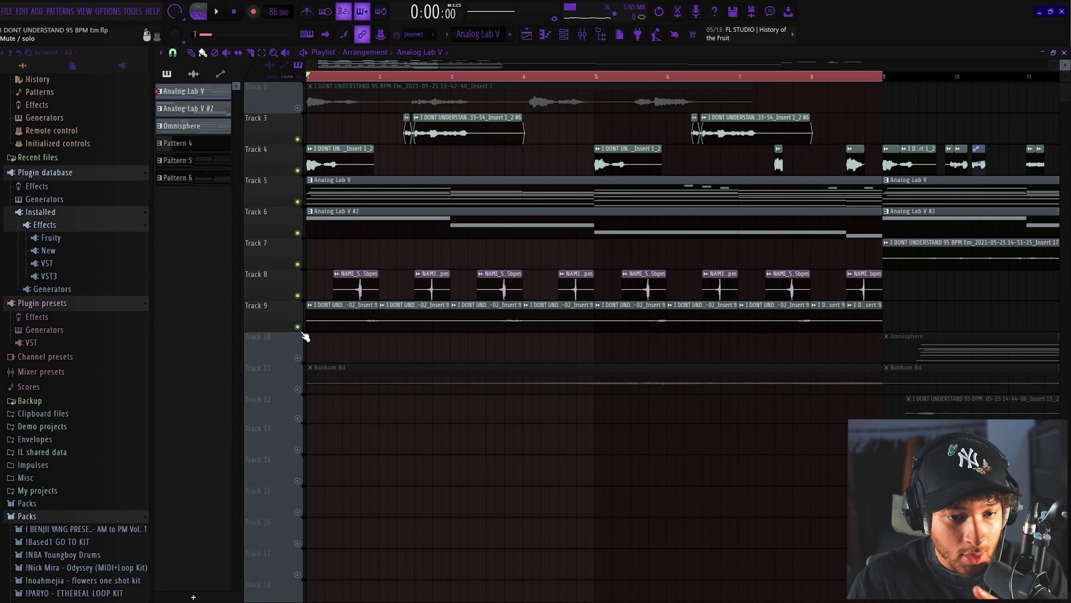
{"action": "double_click", "coordinate": [358, 324]}
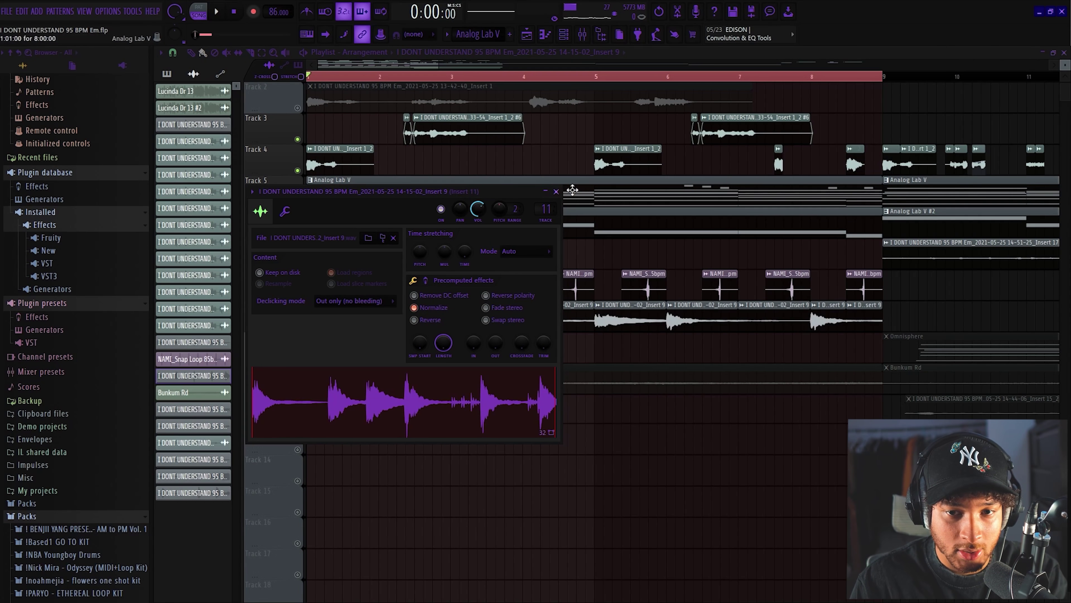
{"action": "right_click", "coordinate": [430, 395]}
{"action": "left_click", "coordinate": [377, 431]}
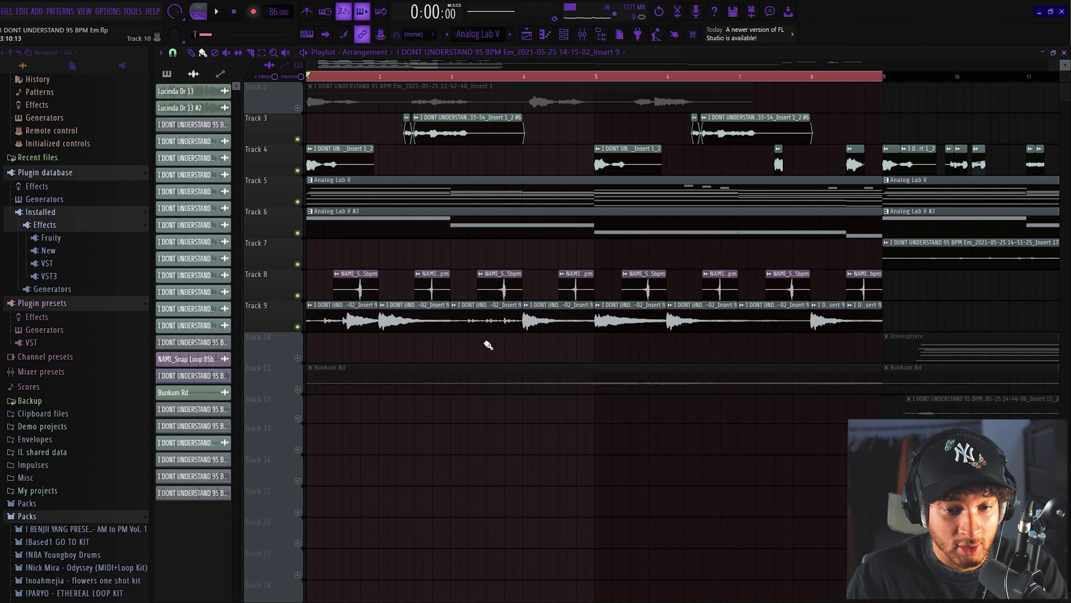
{"action": "double_click", "coordinate": [433, 320]}
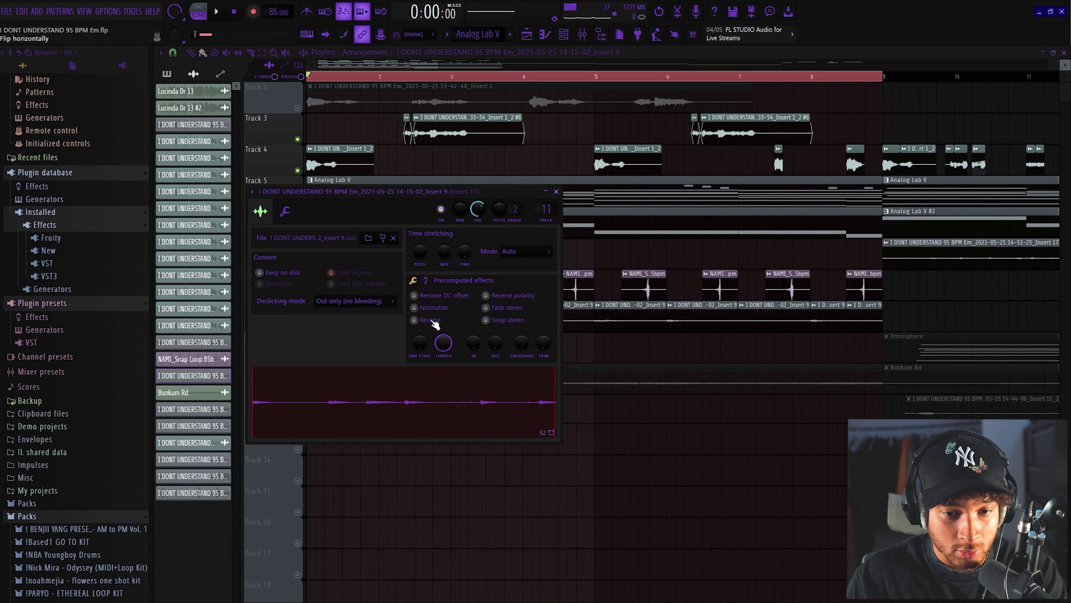
{"action": "key", "text": "Escape"}
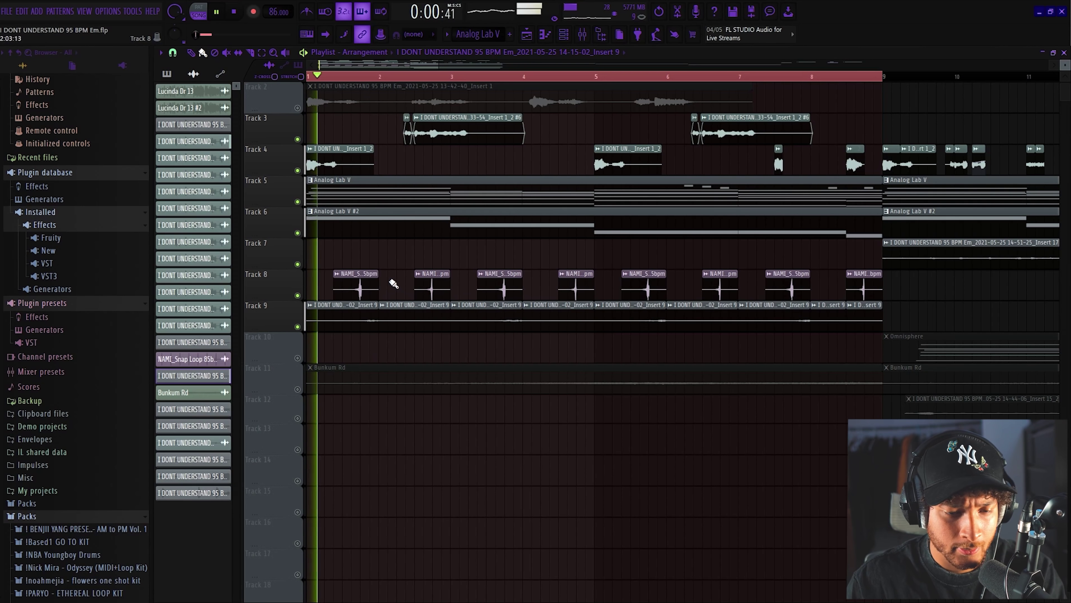
Revisit the Track 9 clip's sample settings and solo the track to audition it
{"action": "double_click", "coordinate": [372, 317]}
{"action": "key", "text": "Escape"}
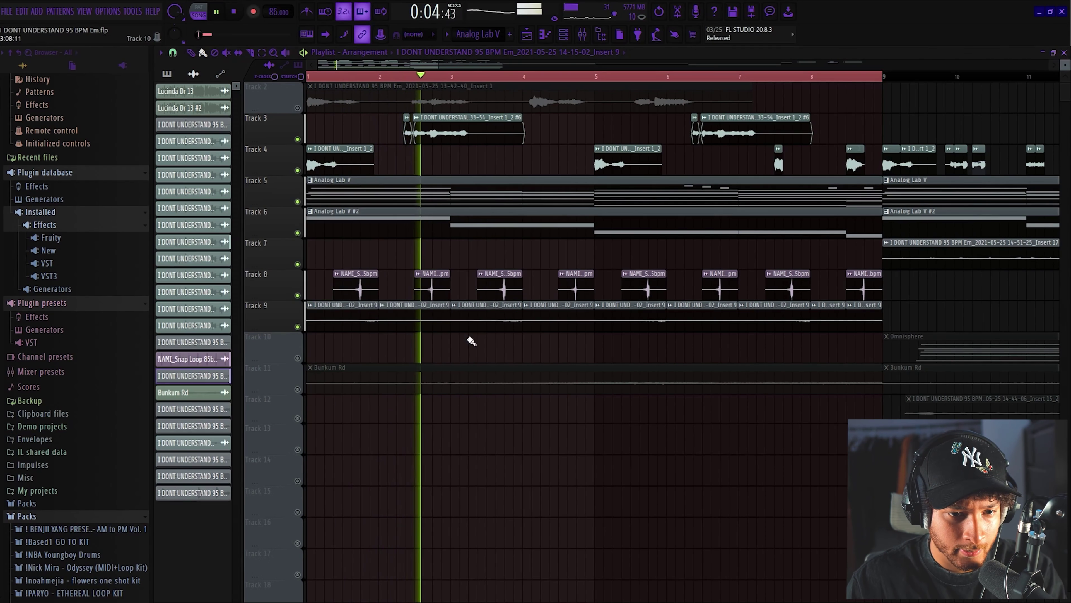
{"action": "right_click", "coordinate": [297, 326]}
{"action": "key", "text": "space"}
{"action": "key", "text": "space"}
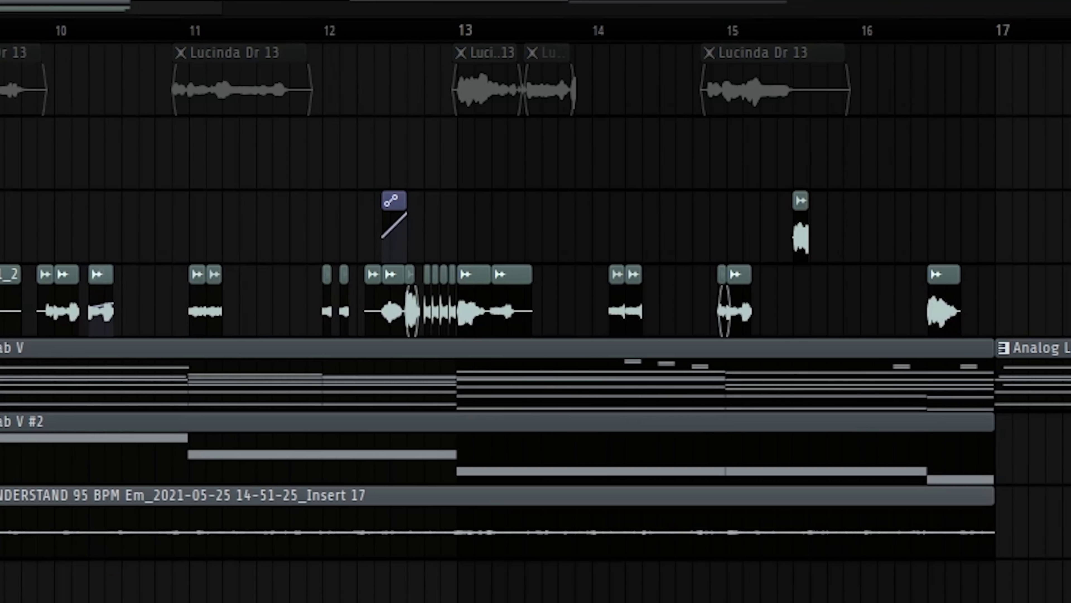
Select the chopped vocal clips on Tracks 3 and 4 across bars 9 to 16 to point out the section
{"action": "left_click_drag", "start_coordinate": [858, 160], "coordinate": [449, 186]}
{"action": "scroll", "coordinate": [434, 344], "scroll_direction": "down", "scroll_amount": 3}
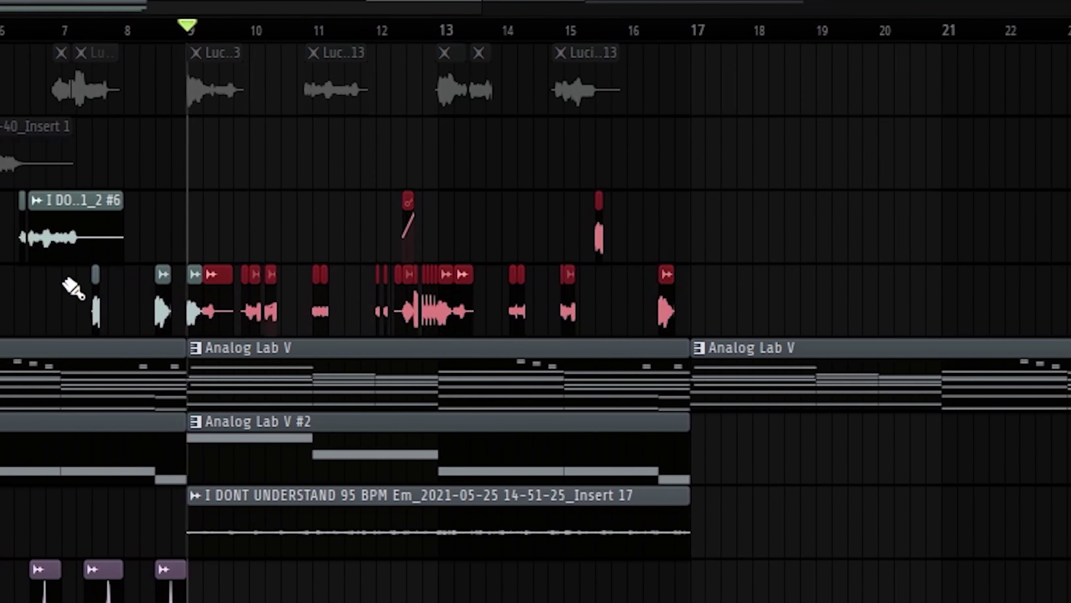
{"action": "scroll", "coordinate": [540, 225], "scroll_direction": "up", "scroll_amount": 5}
{"action": "scroll", "coordinate": [437, 213], "scroll_direction": "down", "scroll_amount": 2}
{"action": "left_click_drag", "start_coordinate": [885, 192], "coordinate": [844, 187]}
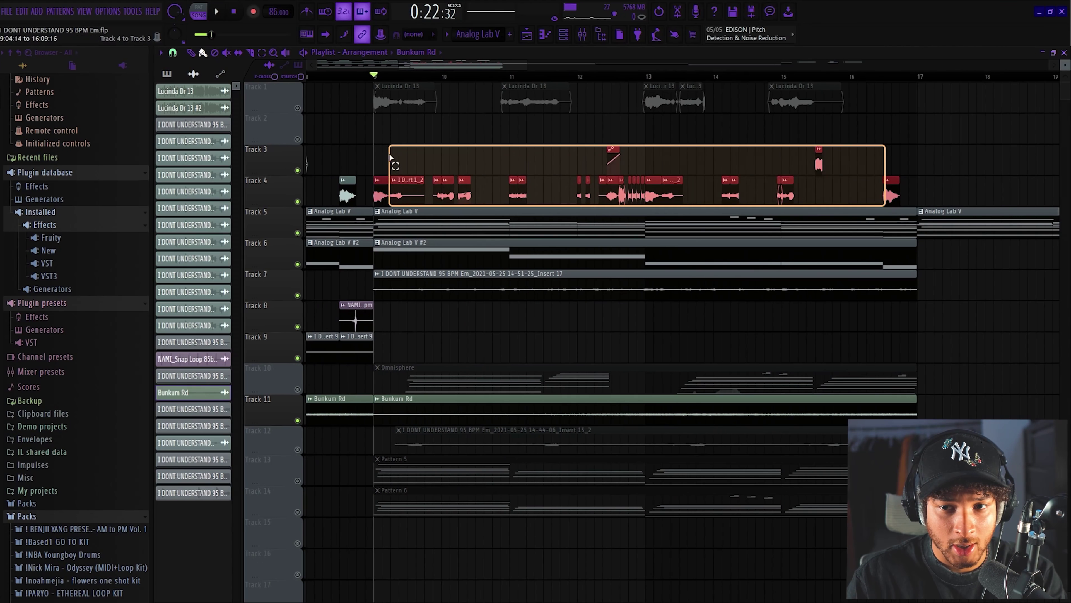
{"action": "left_click_drag", "start_coordinate": [389, 156], "coordinate": [382, 157]}
{"action": "left_click_drag", "start_coordinate": [904, 199], "coordinate": [685, 161]}
Move the vocal clip #9 after bar 10 from Track 4 to Track 3, and play the chopped vocals from bar 9
{"action": "scroll", "coordinate": [393, 182], "scroll_direction": "up", "scroll_amount": 3}
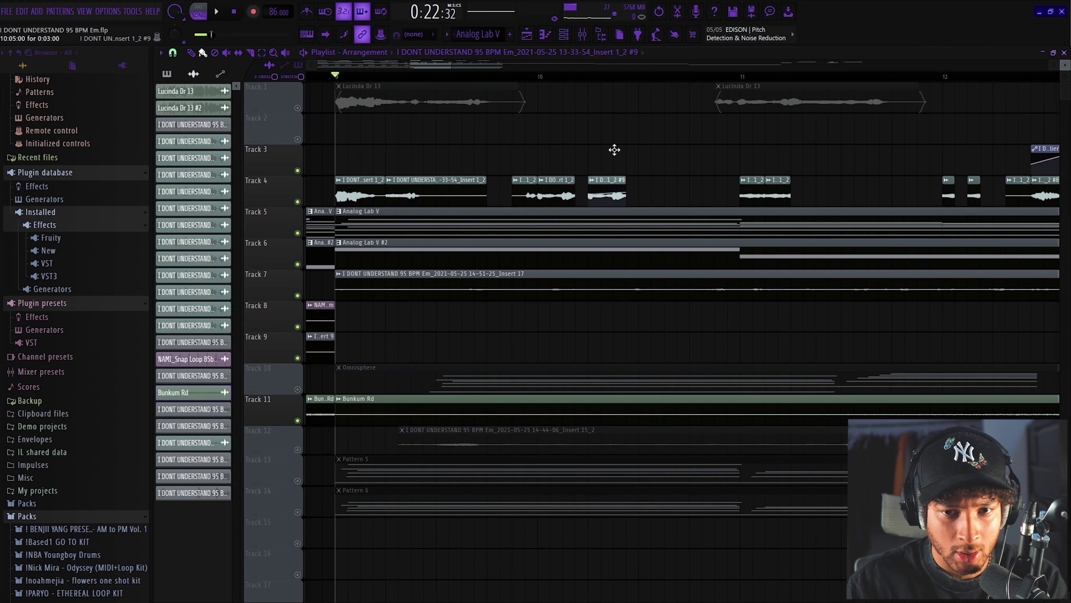
{"action": "left_click_drag", "start_coordinate": [614, 150], "coordinate": [612, 153]}
{"action": "key", "text": "space"}
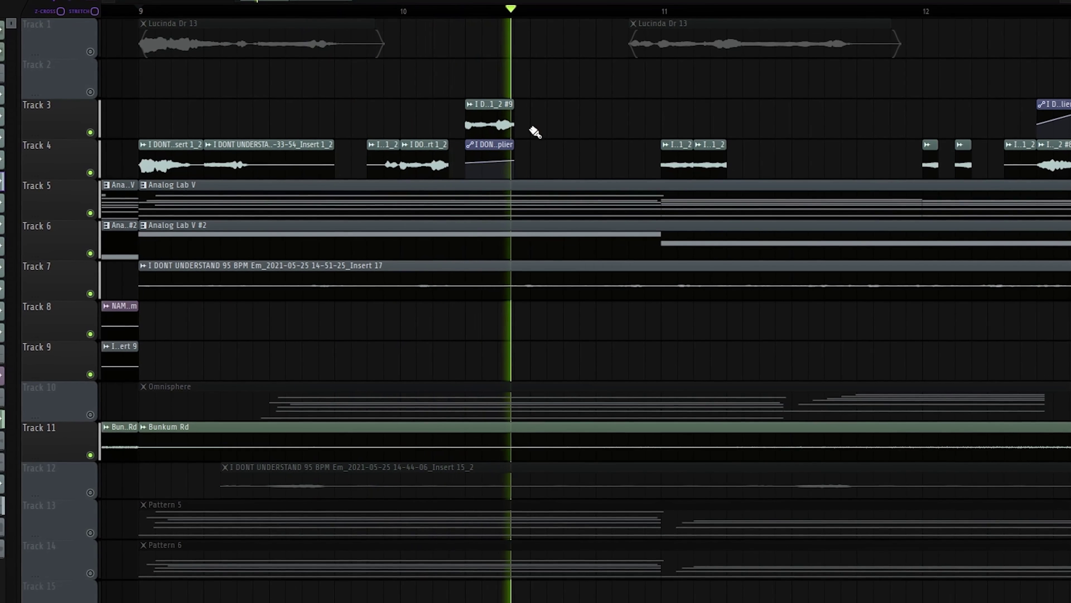
{"action": "scroll", "coordinate": [641, 158], "scroll_direction": "down", "scroll_amount": 3}
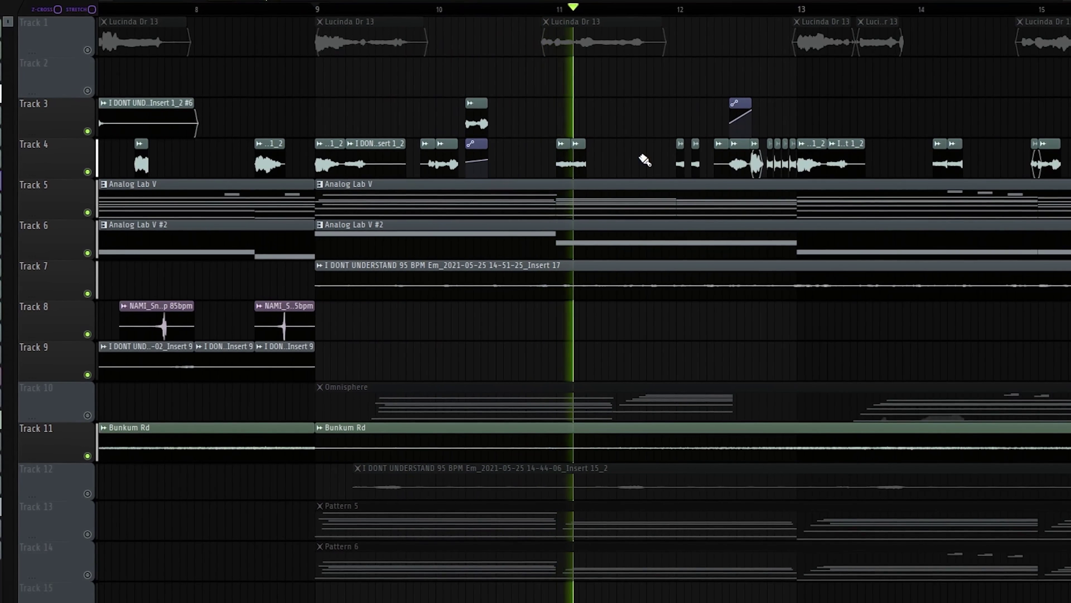
{"action": "scroll", "coordinate": [676, 108], "scroll_direction": "up", "scroll_amount": 2}
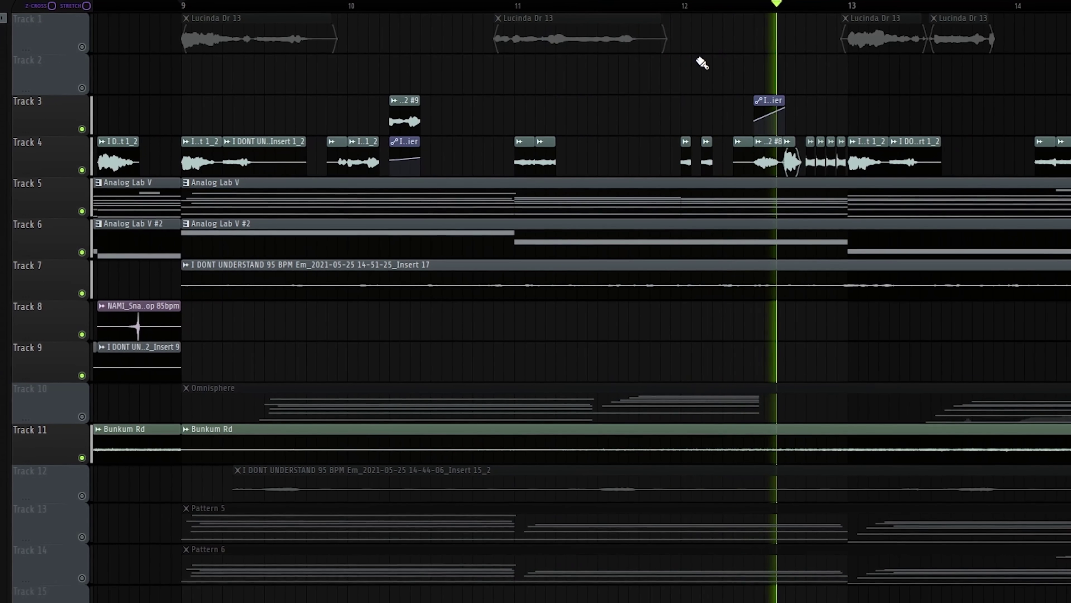
{"action": "scroll", "coordinate": [686, 74], "scroll_direction": "down", "scroll_amount": 4}
{"action": "scroll", "coordinate": [916, 106], "scroll_direction": "up", "scroll_amount": 2}
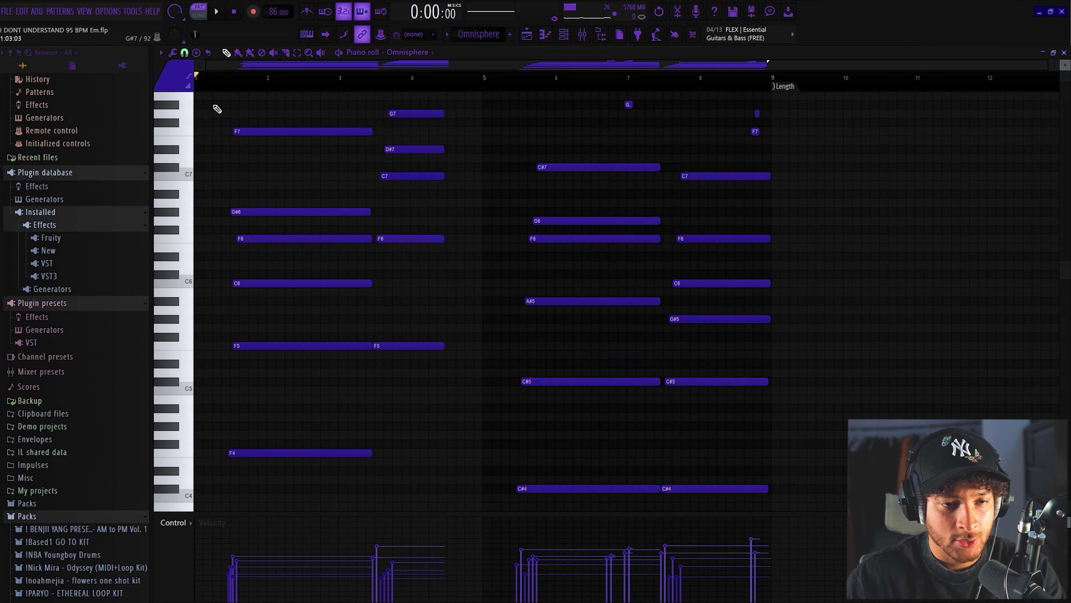
Review the effect chain on mixer Insert 9 for the Omnisphere pattern, including ComebackKid and ValhallaVintageVerb
{"action": "left_click", "coordinate": [591, 38]}
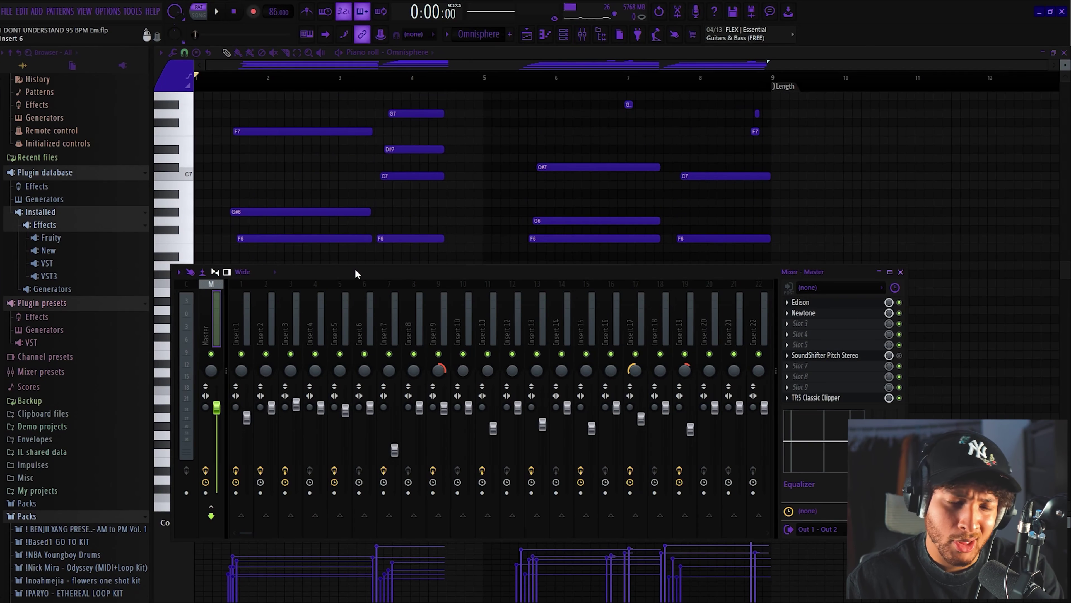
{"action": "key", "text": "F9"}
{"action": "left_click", "coordinate": [582, 37]}
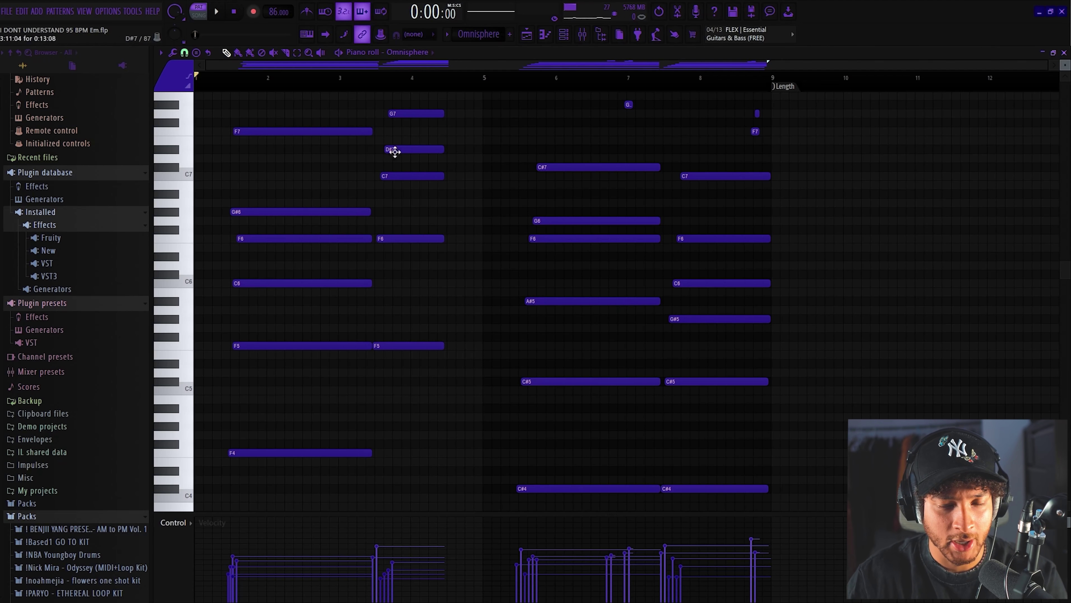
{"action": "left_click", "coordinate": [583, 37]}
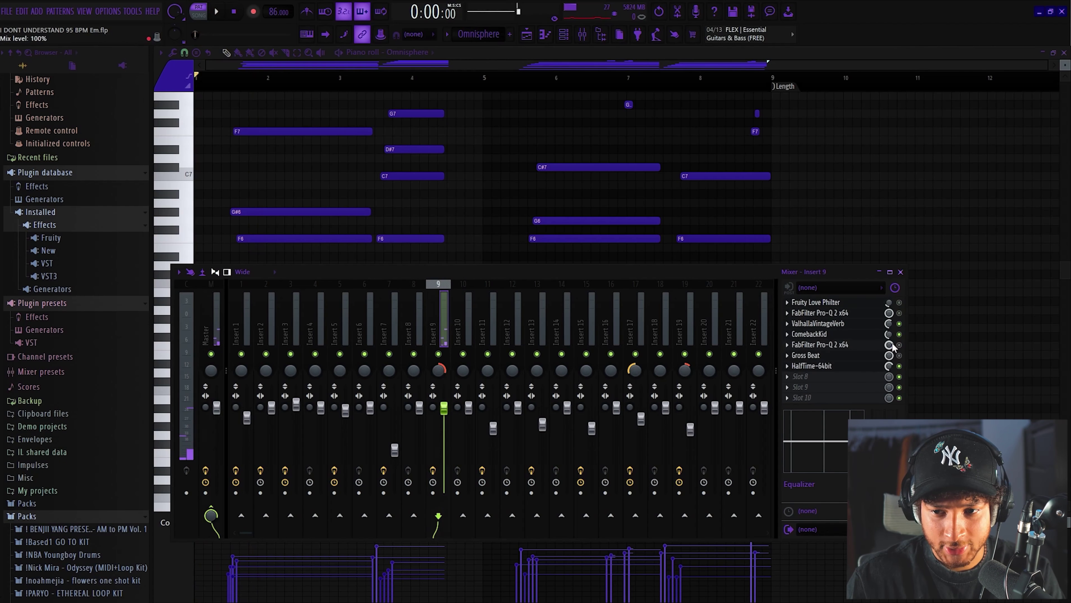
{"action": "left_click", "coordinate": [809, 334]}
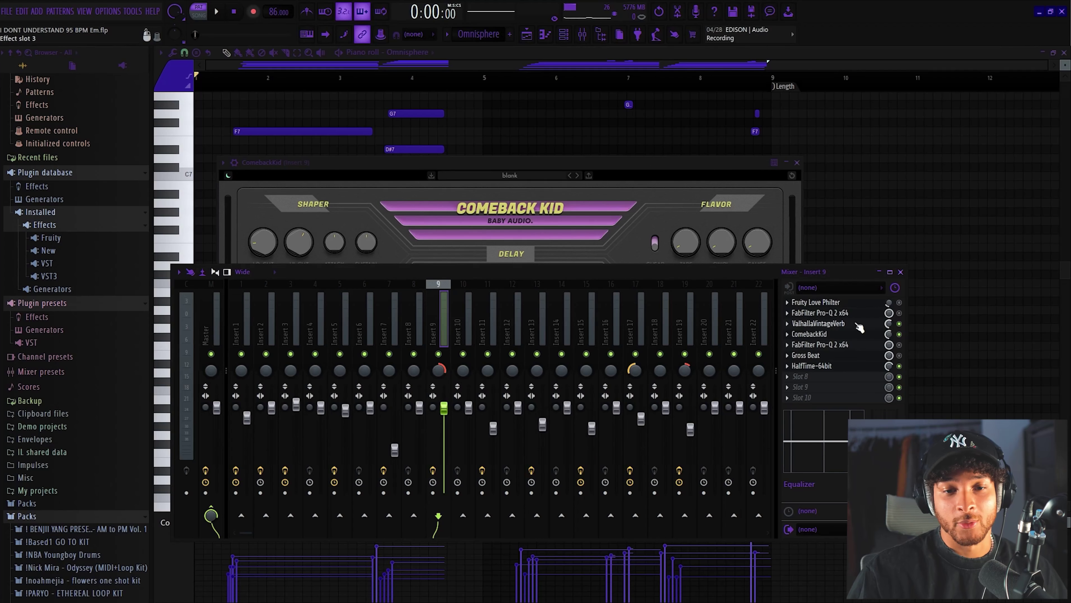
{"action": "left_click", "coordinate": [858, 324]}
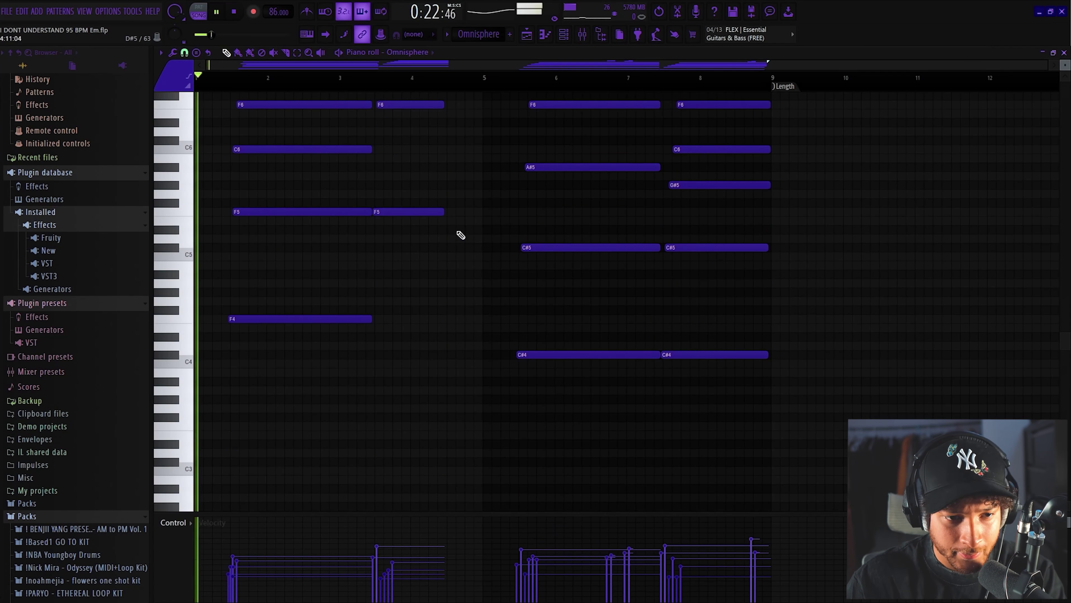
Play through the Omnisphere chords in the piano roll and bring up Insert 9 in the mixer
{"action": "scroll", "coordinate": [485, 248], "scroll_direction": "down", "scroll_amount": 2}
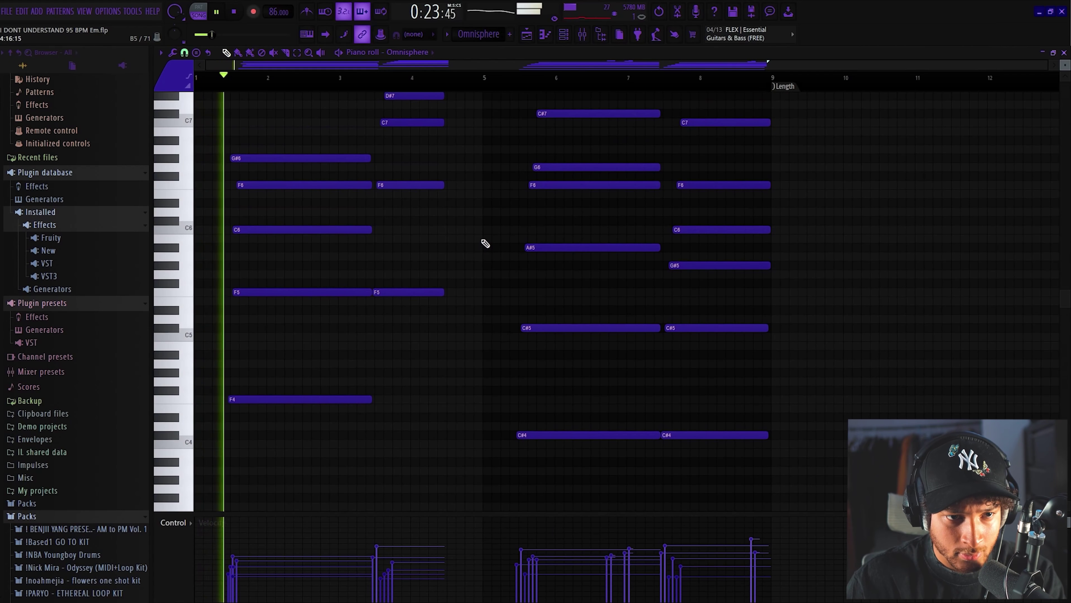
{"action": "scroll", "coordinate": [491, 244], "scroll_direction": "up", "scroll_amount": 2}
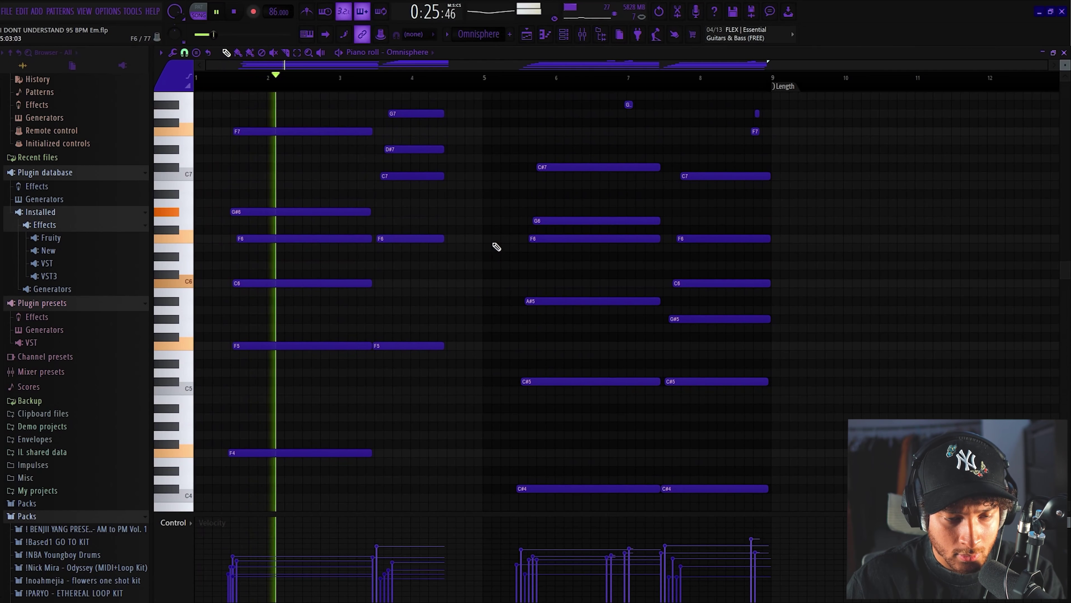
{"action": "scroll", "coordinate": [496, 247], "scroll_direction": "up", "scroll_amount": 3}
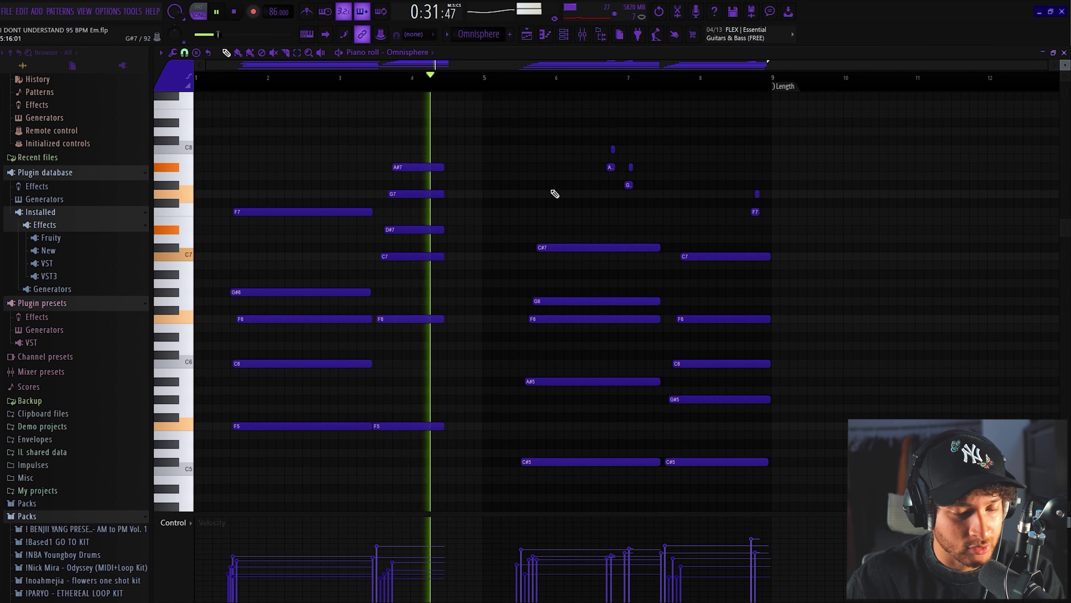
{"action": "scroll", "coordinate": [544, 203], "scroll_direction": "down", "scroll_amount": 8}
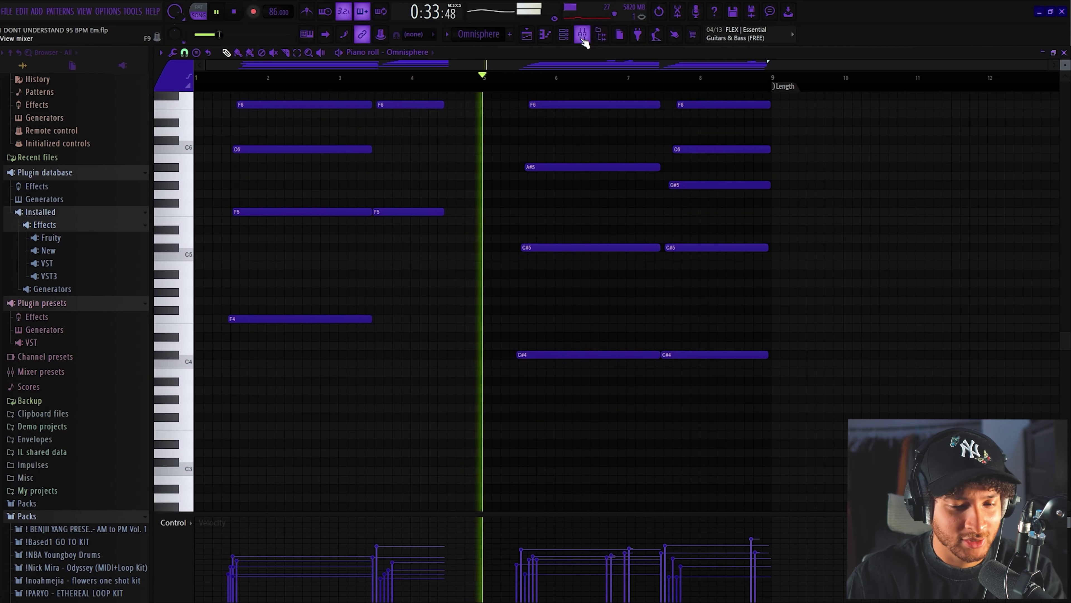
{"action": "left_click", "coordinate": [584, 42]}
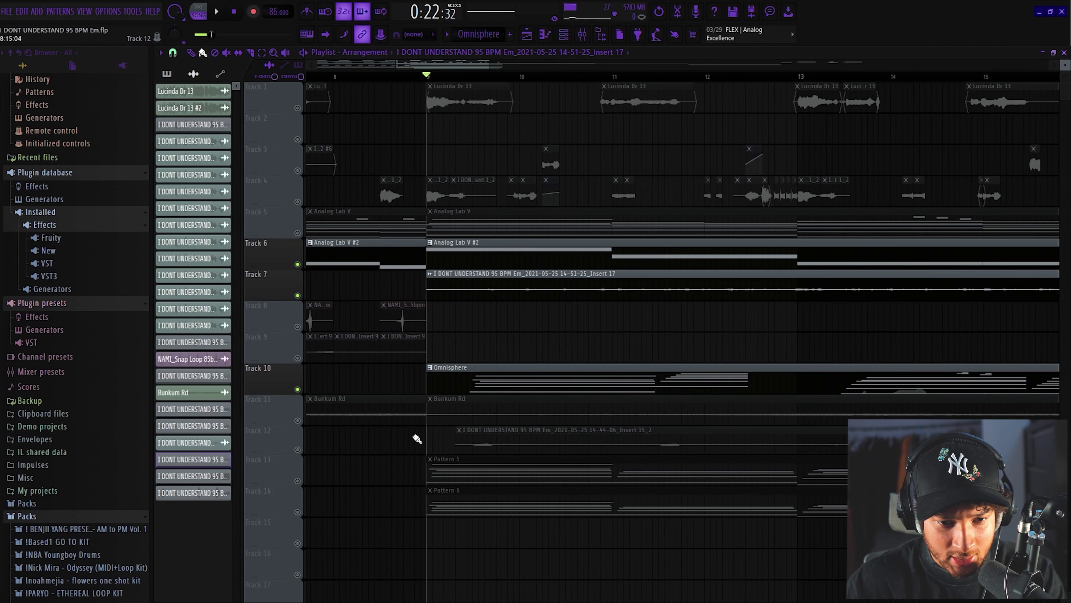
Enable Track 11 in the playlist, and solo Track 13 to hear Pattern 5 from bar 9
{"action": "left_click", "coordinate": [298, 421]}
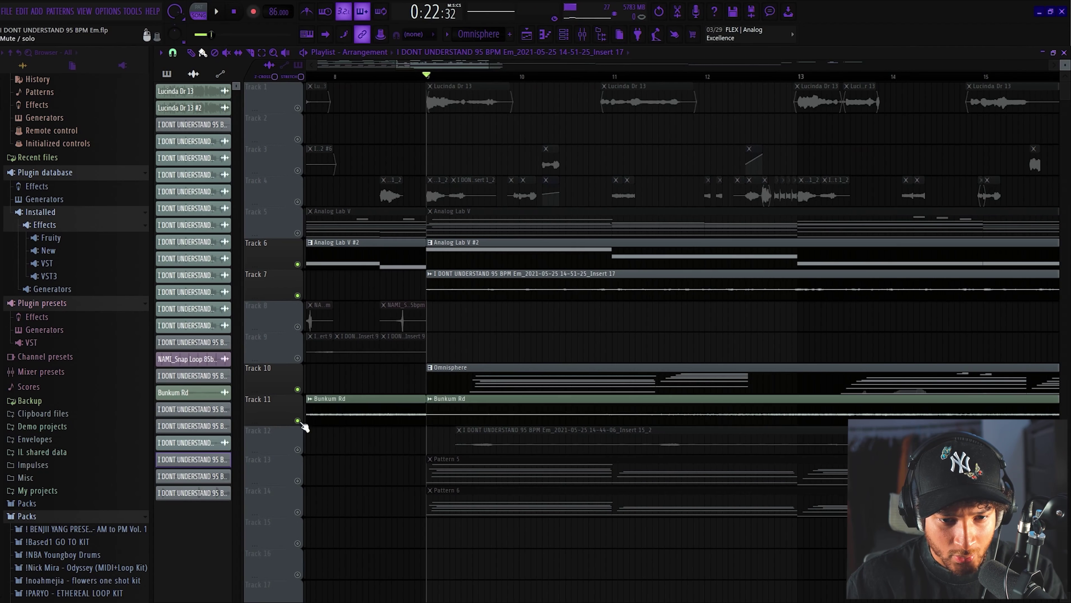
{"action": "scroll", "coordinate": [369, 441], "scroll_direction": "down", "scroll_amount": 1}
{"action": "scroll", "coordinate": [369, 440], "scroll_direction": "down", "scroll_amount": 2}
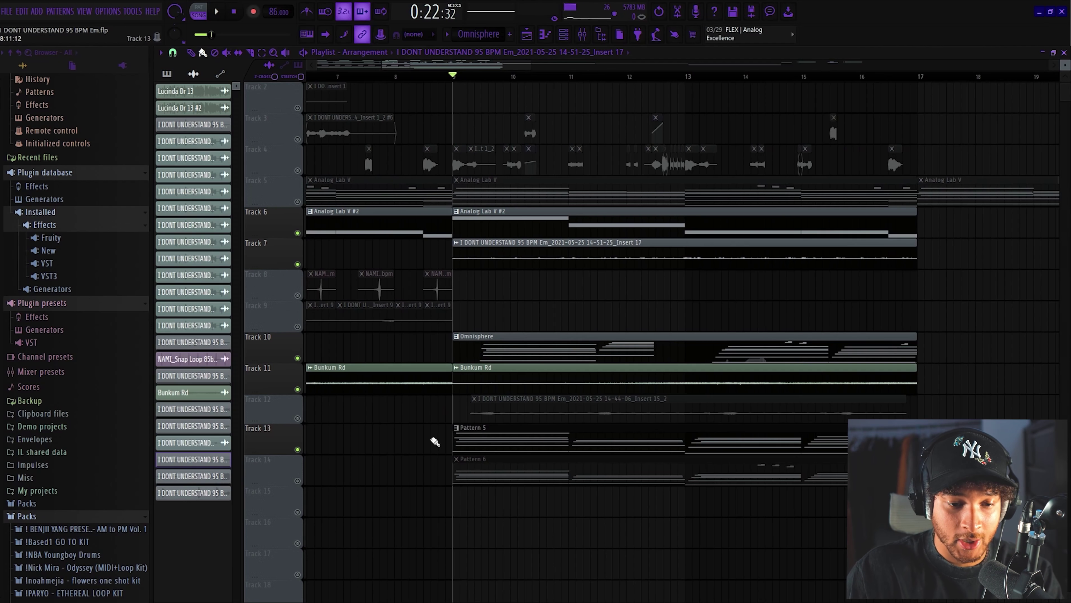
{"action": "right_click", "coordinate": [297, 449]}
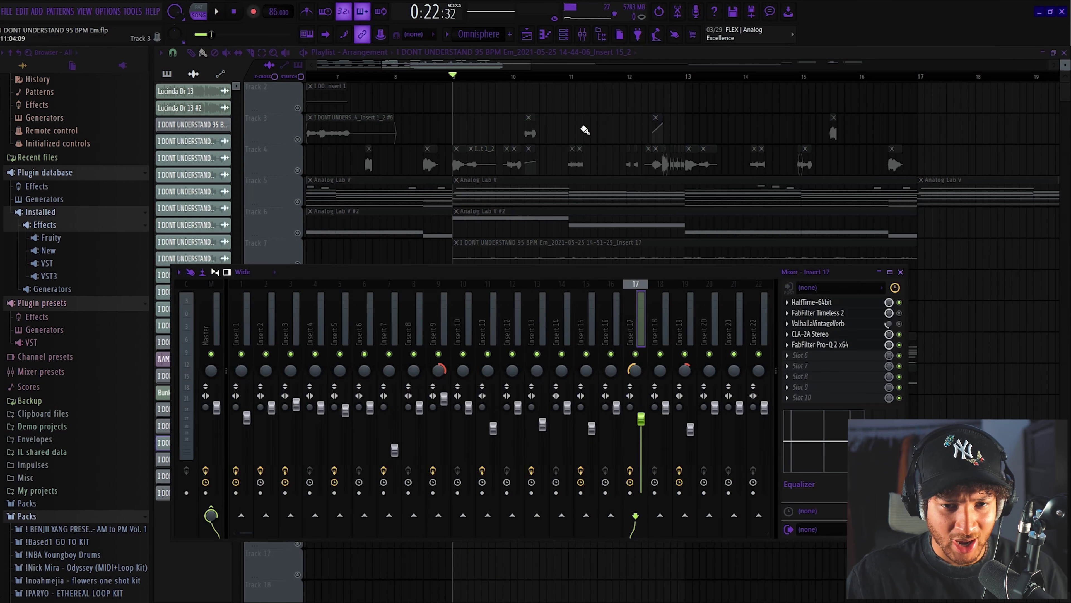
{"action": "key", "text": "F9"}
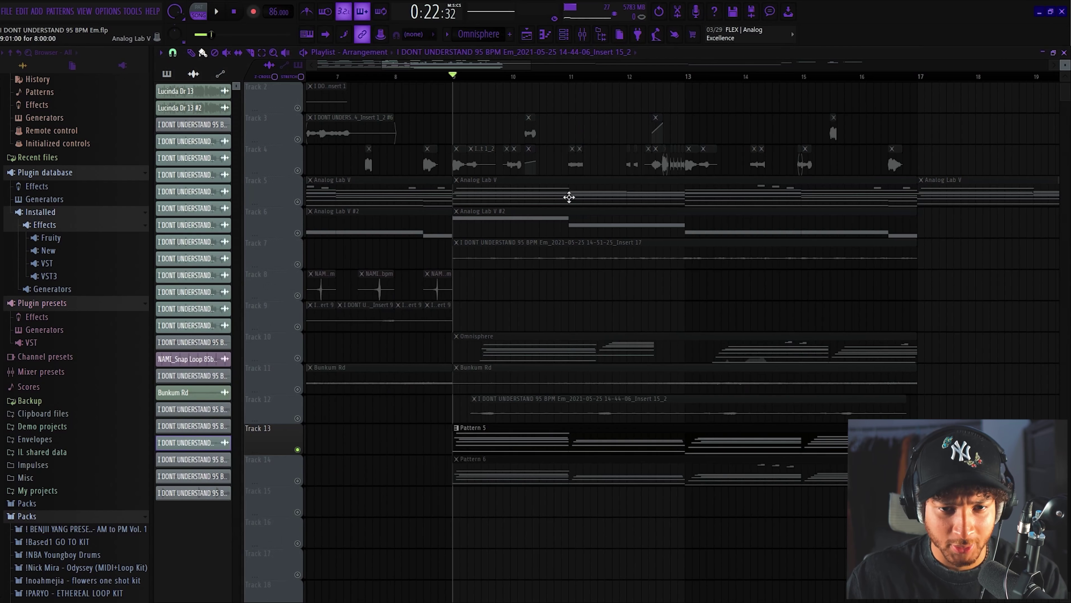
Bring up the mixer effects on Insert 19 and load the Init preset in FabFilter Timeless 2
{"action": "key", "text": "F9"}
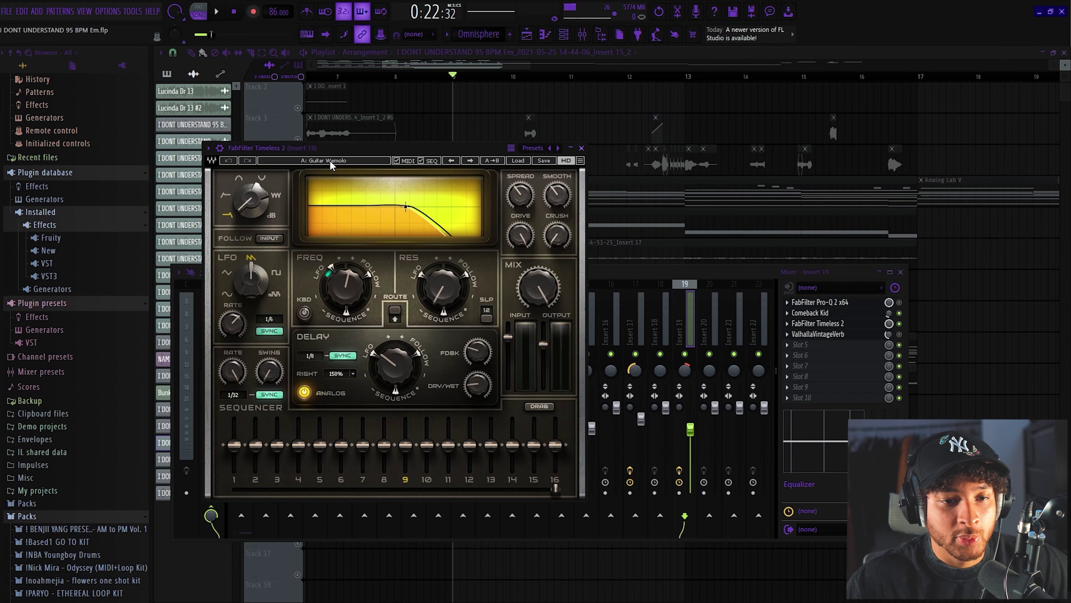
{"action": "left_click", "coordinate": [514, 163]}
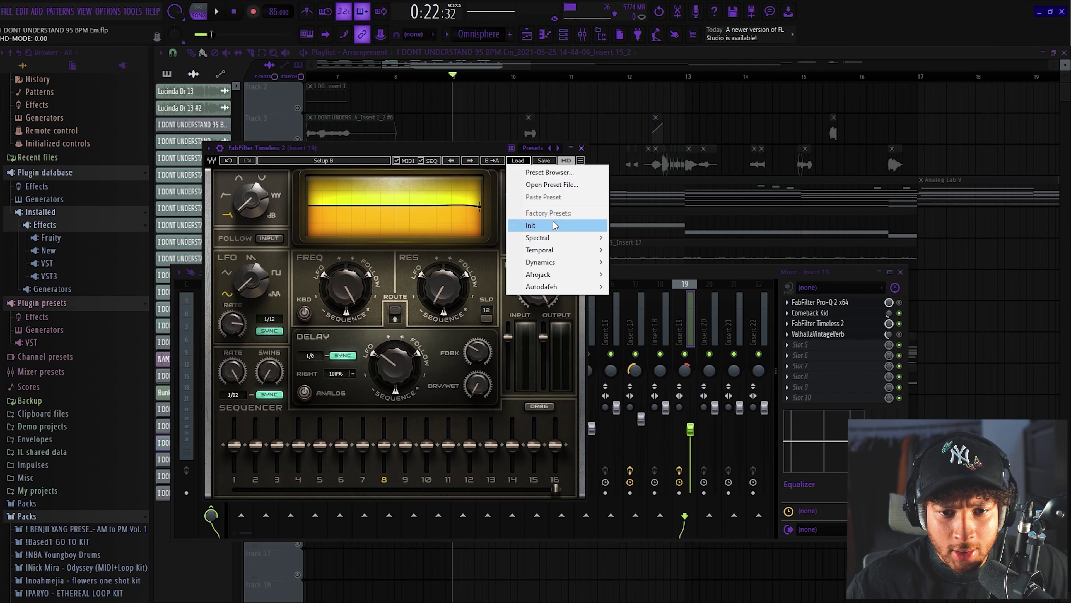
{"action": "left_click", "coordinate": [555, 225]}
Inspect Comeback Kid on Insert 19, set its mix level to 14%, and return to the playlist
{"action": "left_click", "coordinate": [867, 315]}
{"action": "left_click_drag", "start_coordinate": [888, 313], "coordinate": [888, 316]}
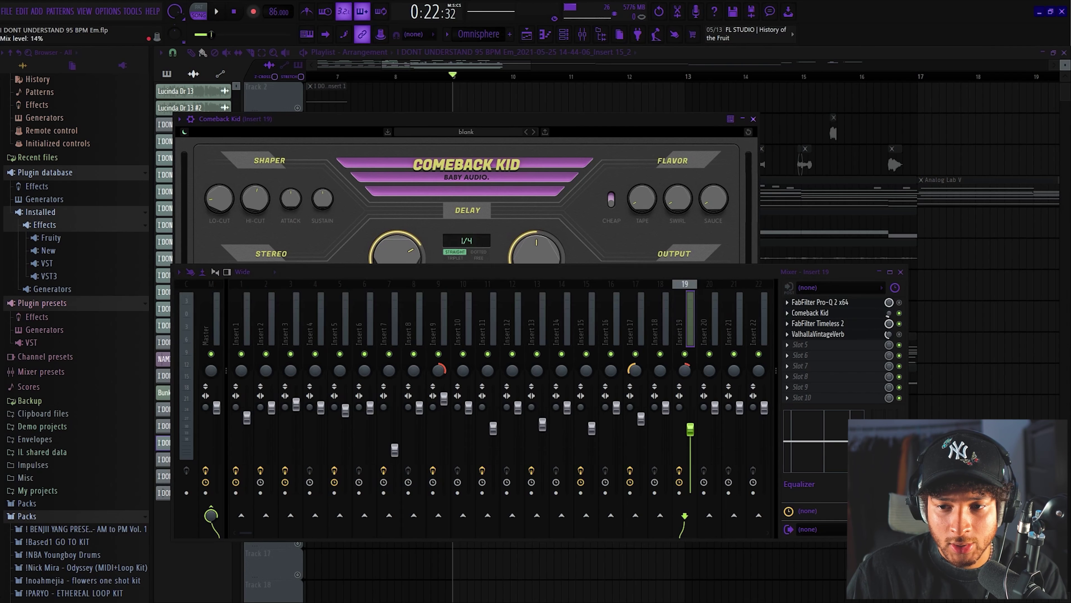
{"action": "right_click", "coordinate": [981, 304]}
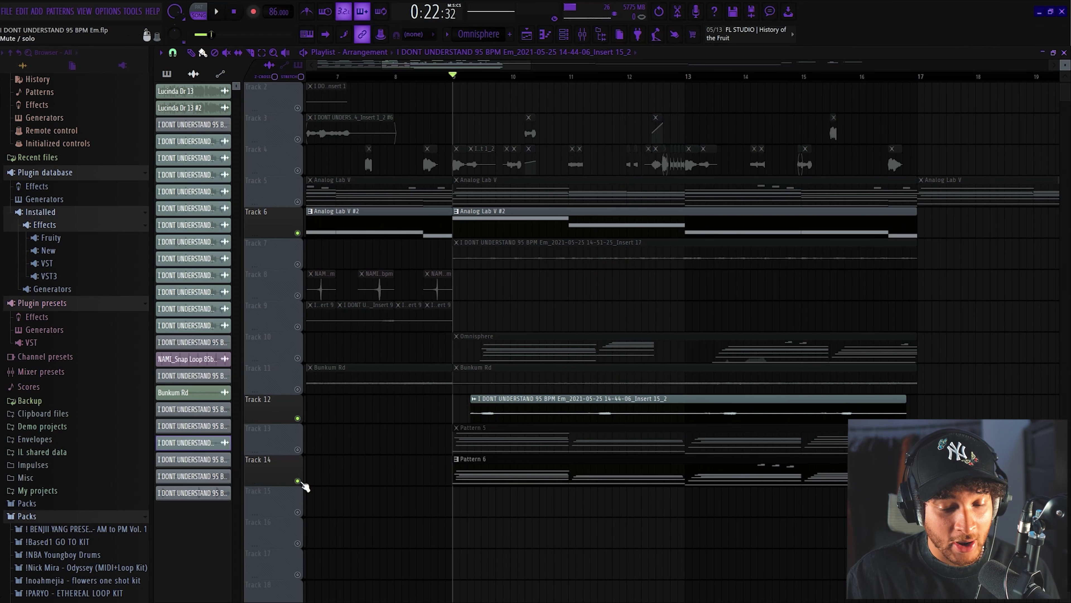
Play the Pattern 6 chords in the piano roll and bring up Insert 17 with its effect chain in the mixer
{"action": "double_click", "coordinate": [544, 453]}
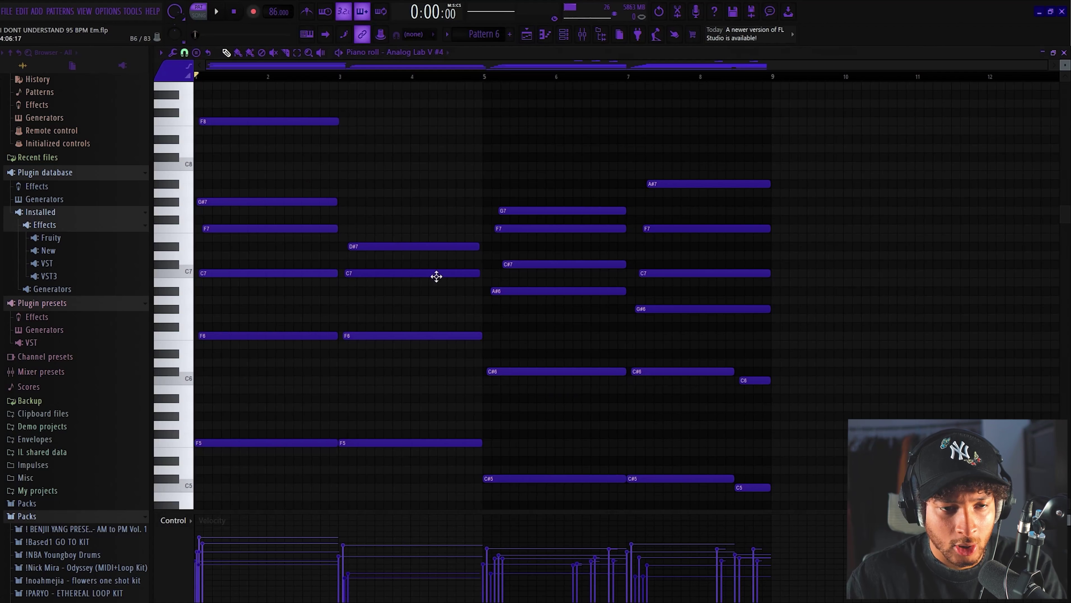
{"action": "key", "text": "space"}
{"action": "scroll", "coordinate": [658, 177], "scroll_direction": "up", "scroll_amount": 1}
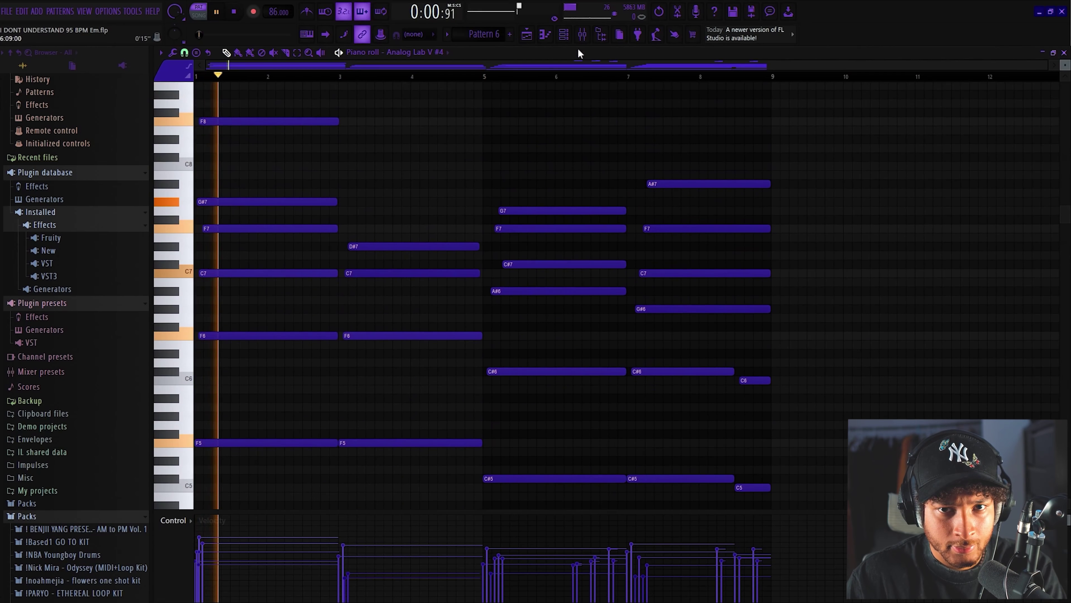
{"action": "left_click", "coordinate": [582, 35]}
{"action": "left_click", "coordinate": [650, 330]}
{"action": "left_click", "coordinate": [647, 329]}
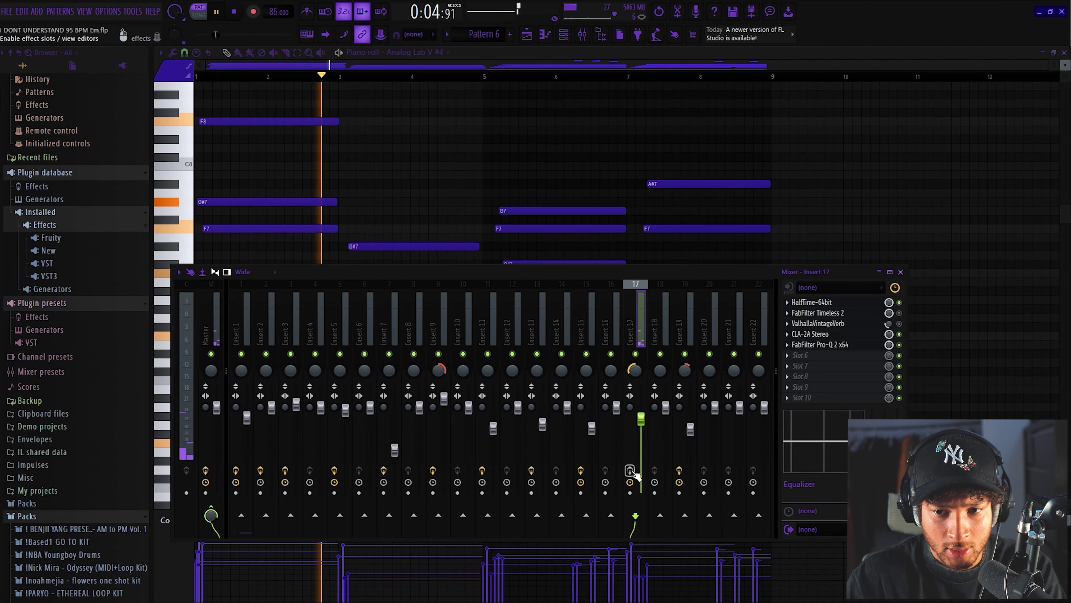
Try raising Insert 17's volume to about 1.0 dB, and undo the recent mixer changes
{"action": "left_click_drag", "start_coordinate": [640, 419], "coordinate": [640, 404]}
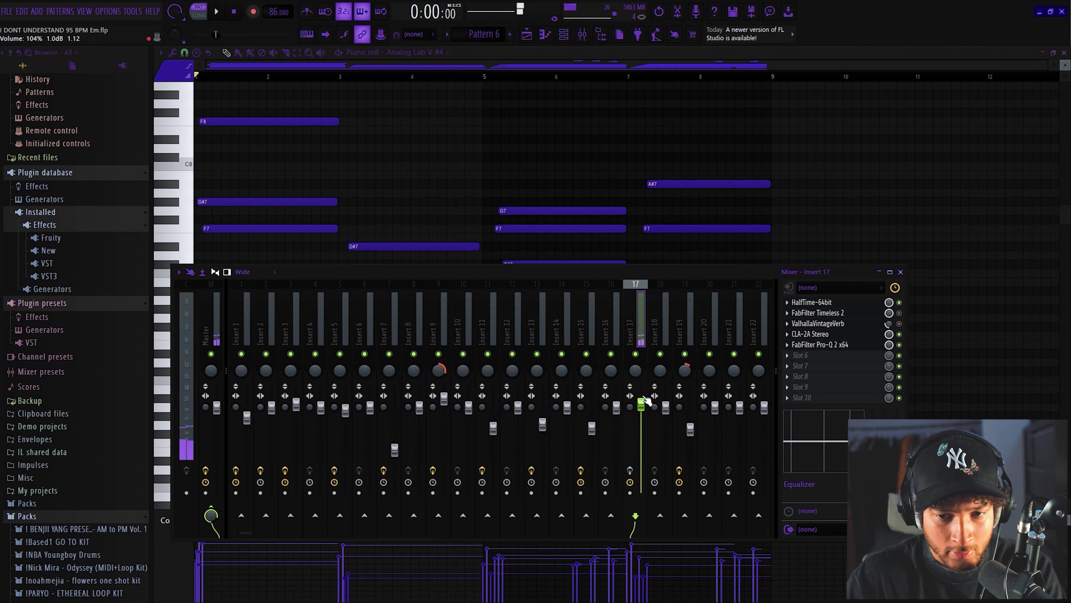
{"action": "key", "text": "ctrl+alt+z"}
{"action": "key", "text": "ctrl+alt+z"}
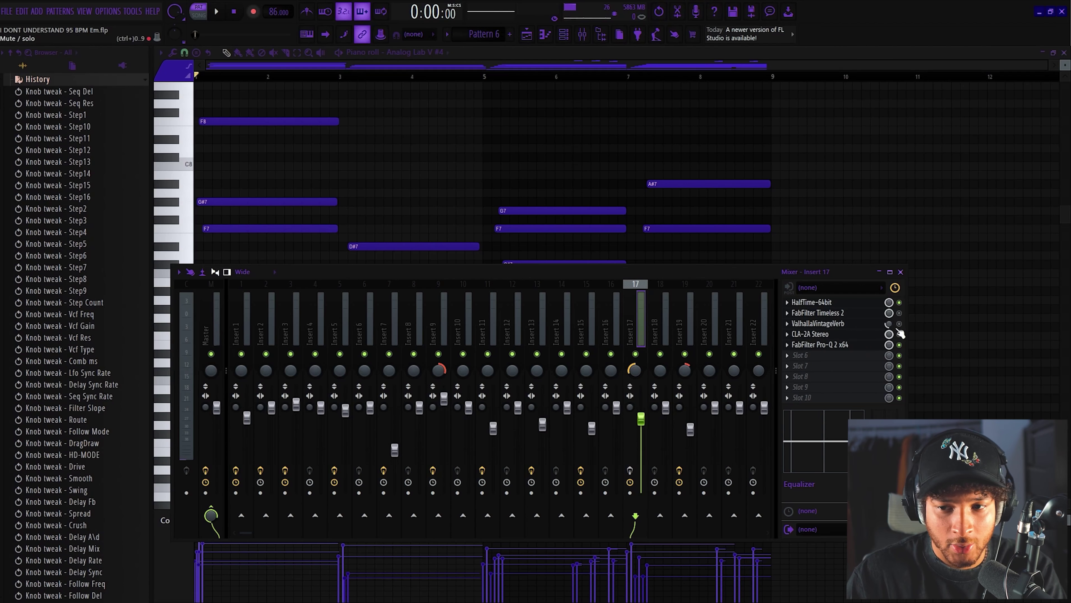
Review the HalfTime, CLA-2A Stereo and FabFilter Pro-Q 2 effects on Insert 17
{"action": "left_click", "coordinate": [863, 303]}
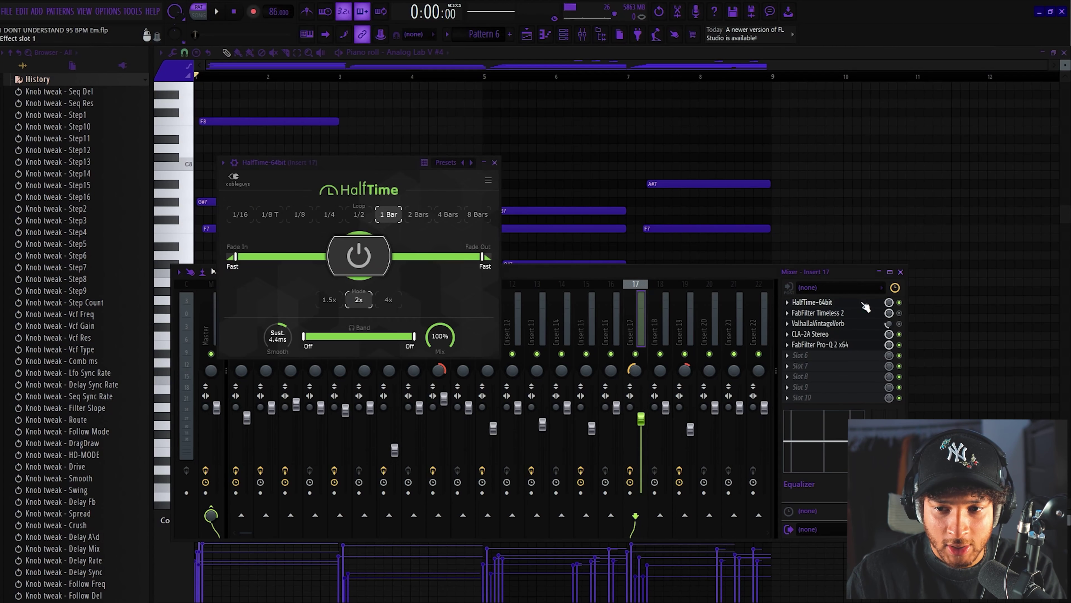
{"action": "left_click", "coordinate": [821, 333]}
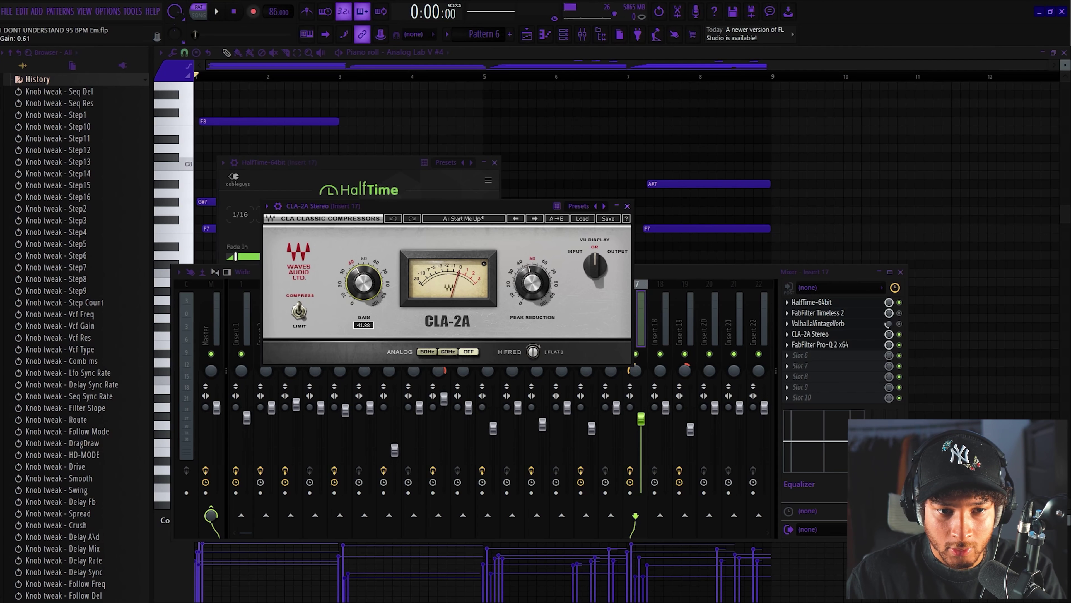
{"action": "left_click", "coordinate": [820, 345]}
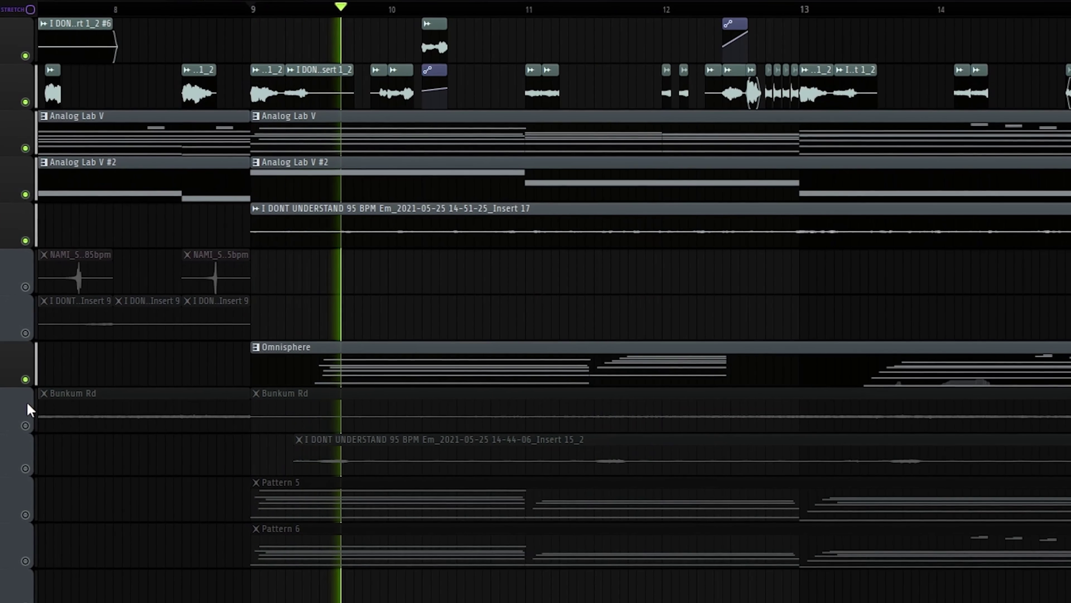
Toggle the Omnisphere track off and back on, and unmute the Bunkum Rd and Insert 15_2 tracks during playback of the second section
{"action": "left_click", "coordinate": [26, 378]}
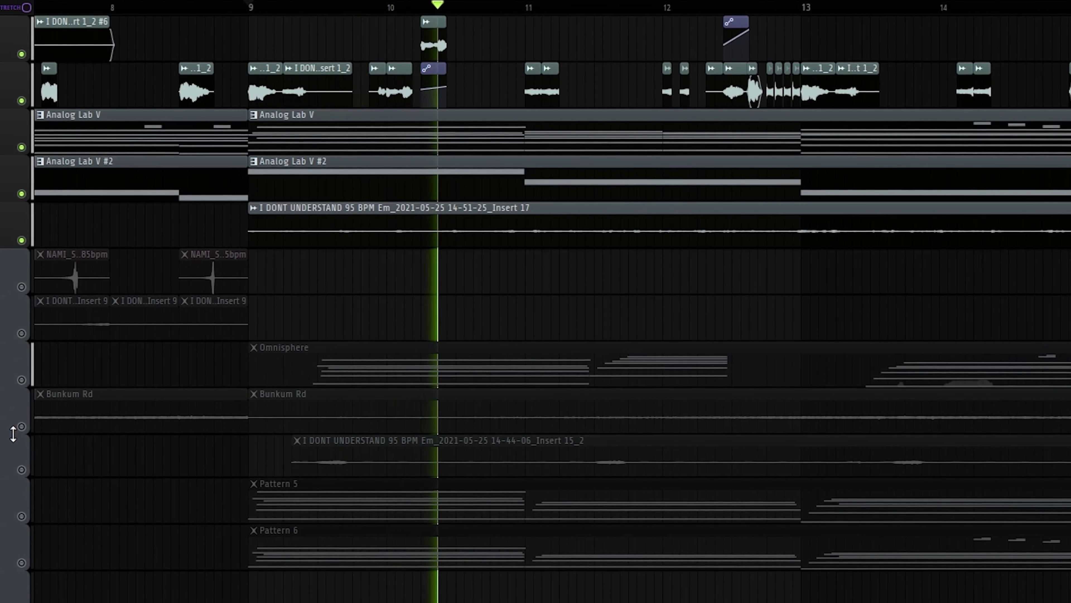
{"action": "left_click", "coordinate": [22, 426]}
{"action": "left_click", "coordinate": [21, 470]}
{"action": "left_click", "coordinate": [21, 380]}
{"action": "scroll", "coordinate": [229, 467], "scroll_direction": "down", "scroll_amount": 2}
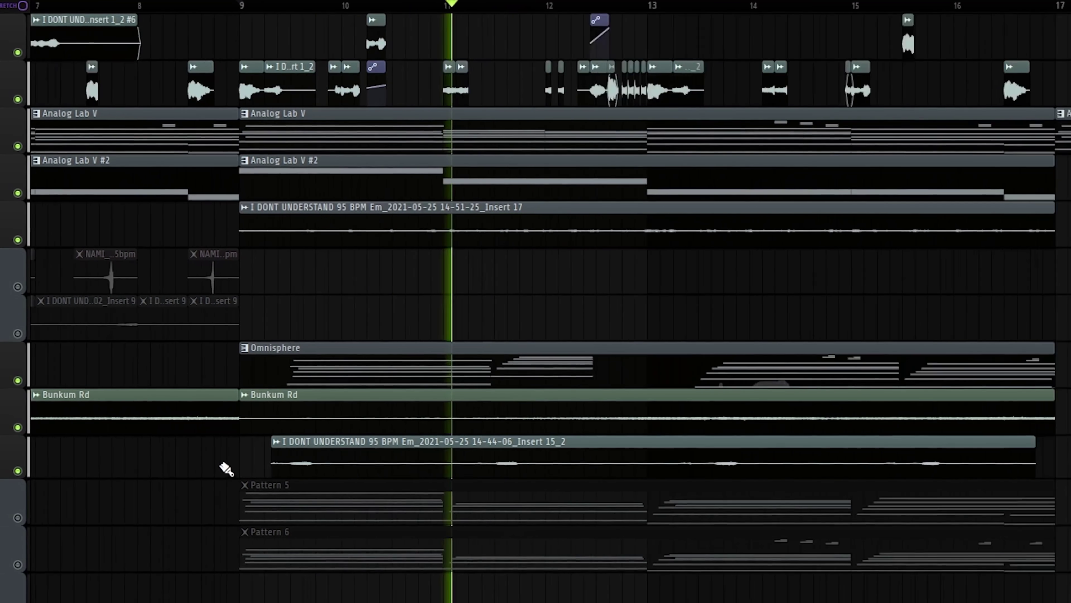
{"action": "scroll", "coordinate": [253, 464], "scroll_direction": "down", "scroll_amount": 2}
{"action": "scroll", "coordinate": [379, 443], "scroll_direction": "up", "scroll_amount": 2}
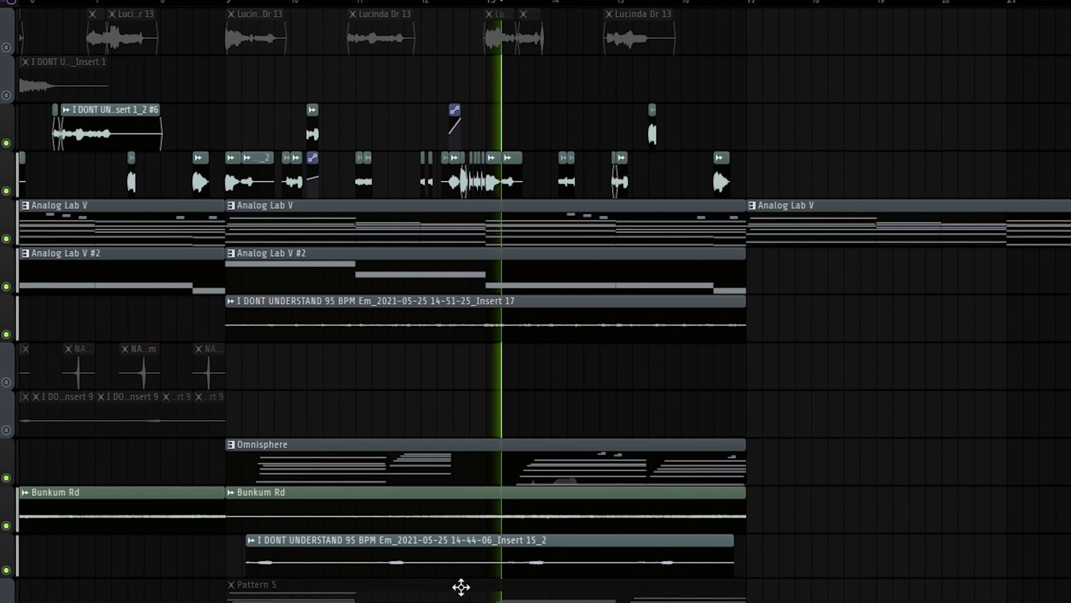
{"action": "scroll", "coordinate": [464, 582], "scroll_direction": "down", "scroll_amount": 4}
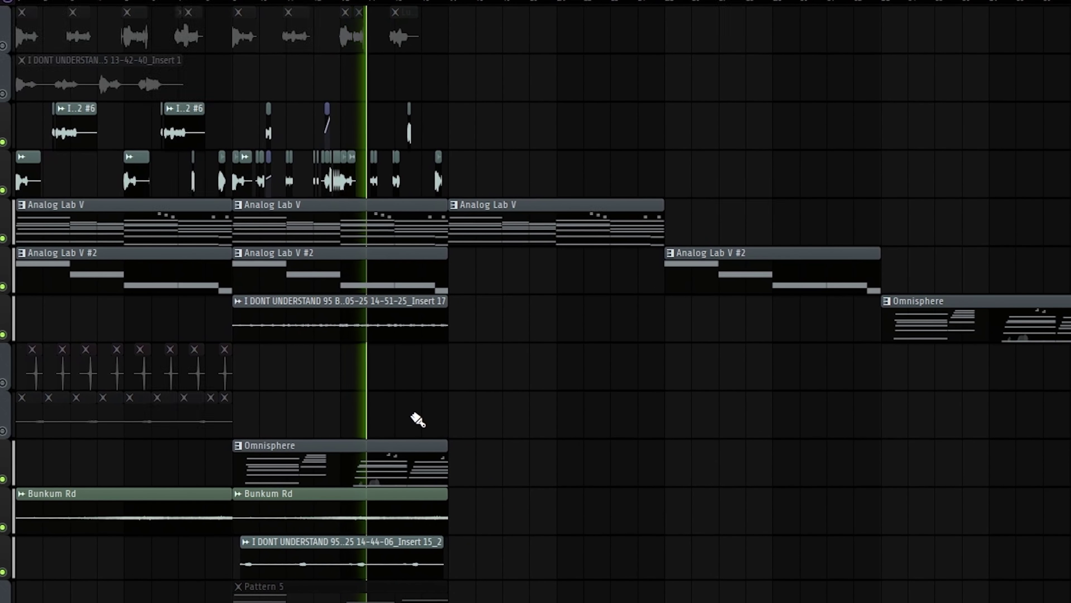